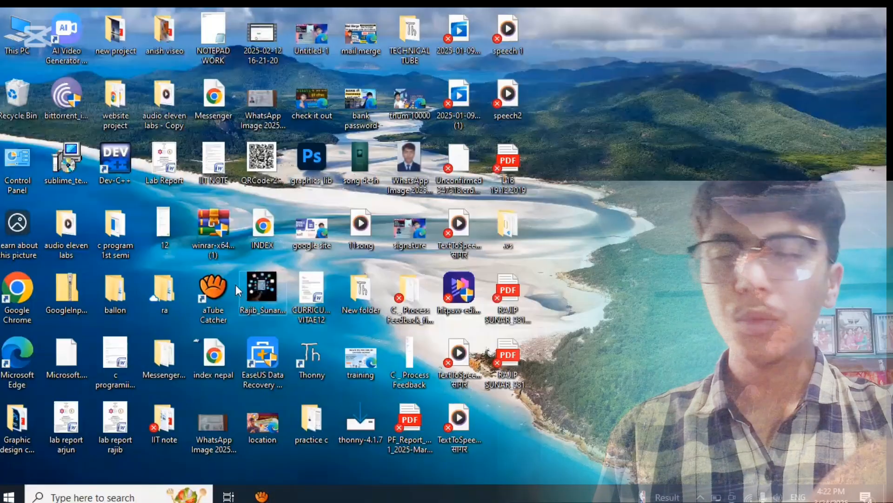
Step: Open Google Chrome with the second profile in the profile chooser
left_click(22, 289)
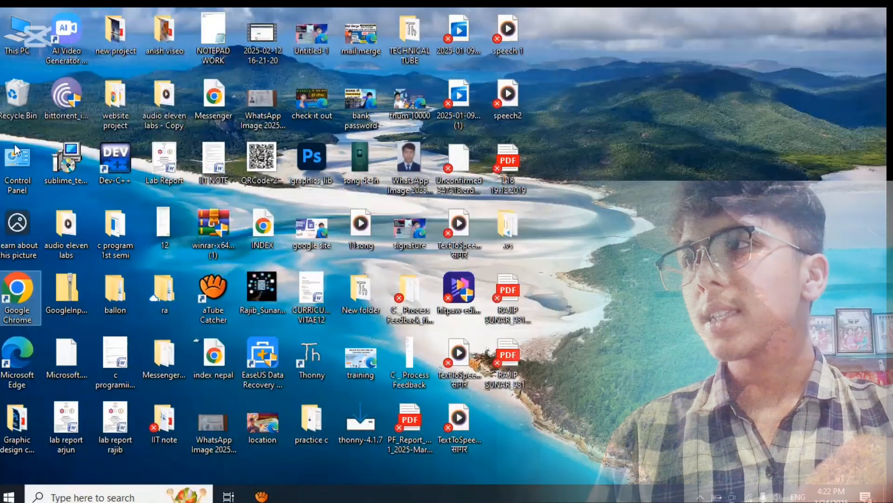
double_click(14, 305)
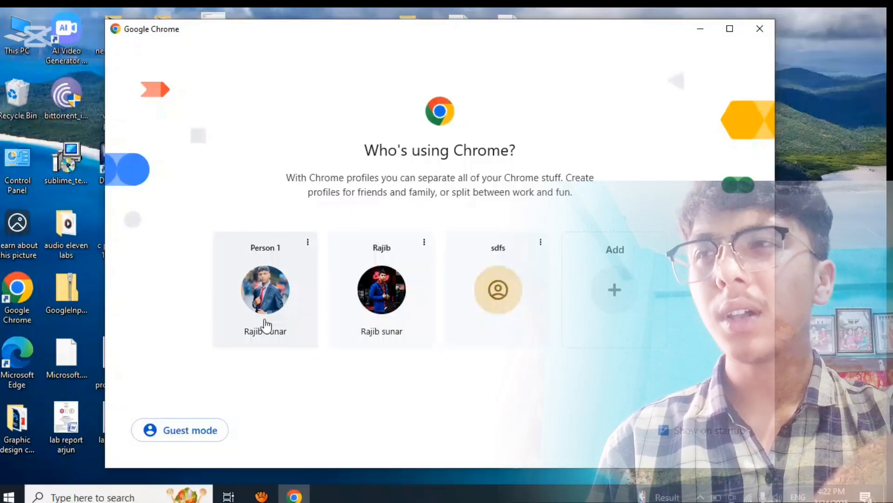
left_click(389, 288)
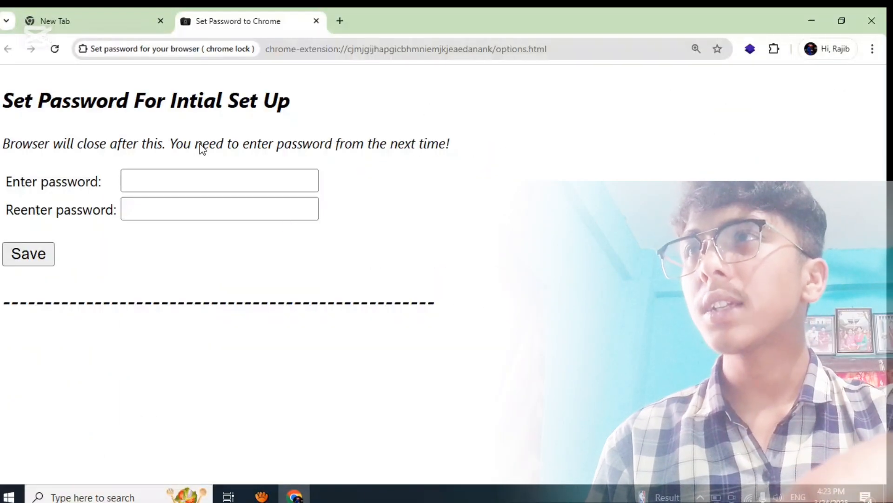
Step: Find the Google for Education Classroom page in a new tab and sign in to Google Classroom from it
left_click(340, 21)
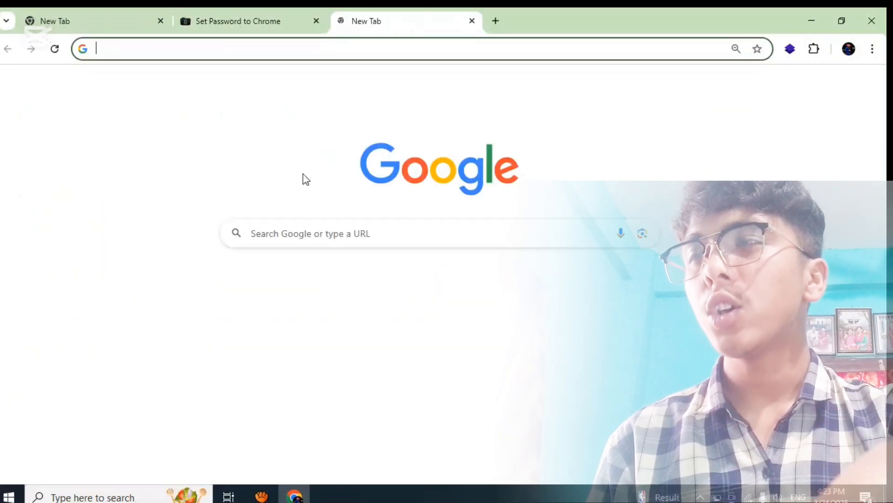
left_click(343, 243)
left_click(313, 292)
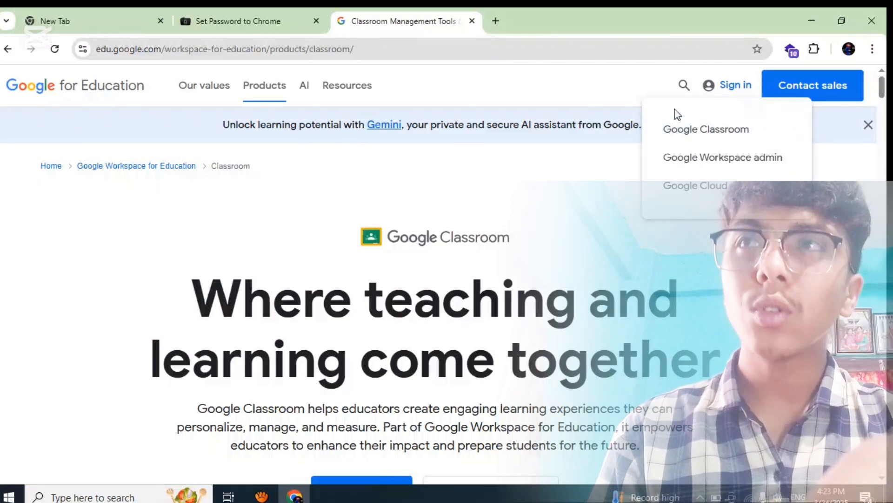
left_click(711, 136)
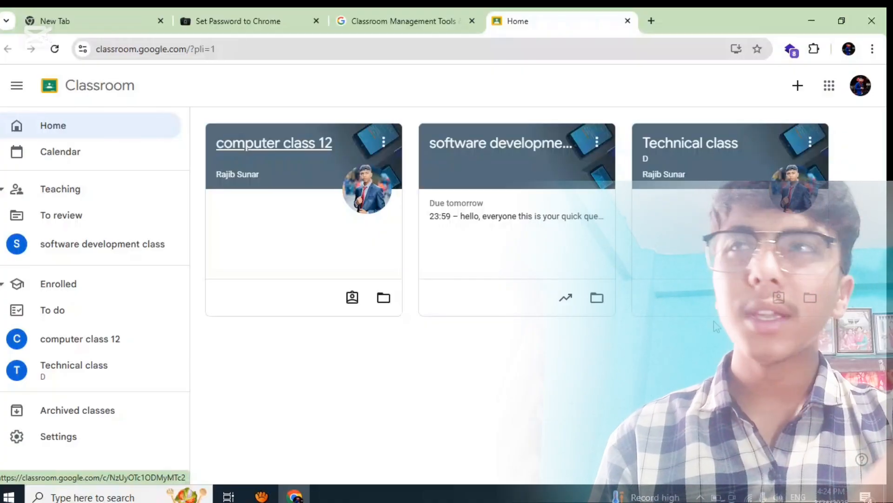
Step: Create a class named "software development 2", accepting the notice about not using Classroom at a school or university
left_click(799, 87)
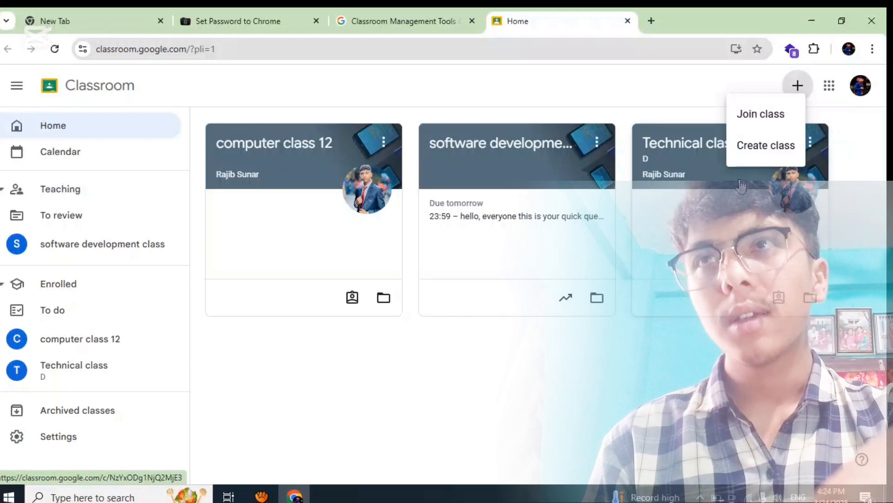
left_click(778, 148)
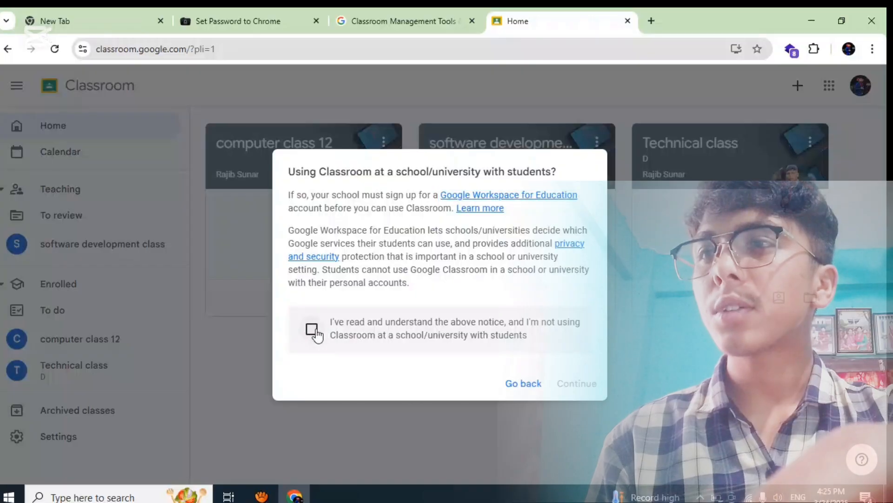
left_click(578, 385)
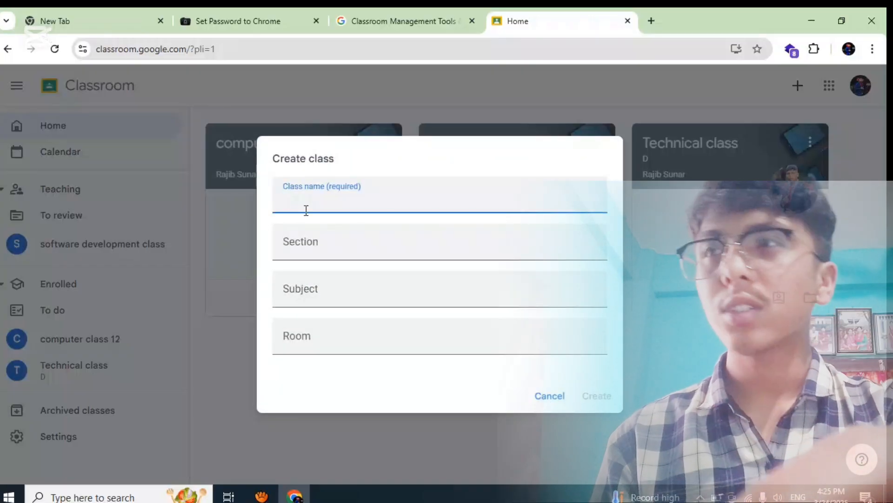
type("software development 2")
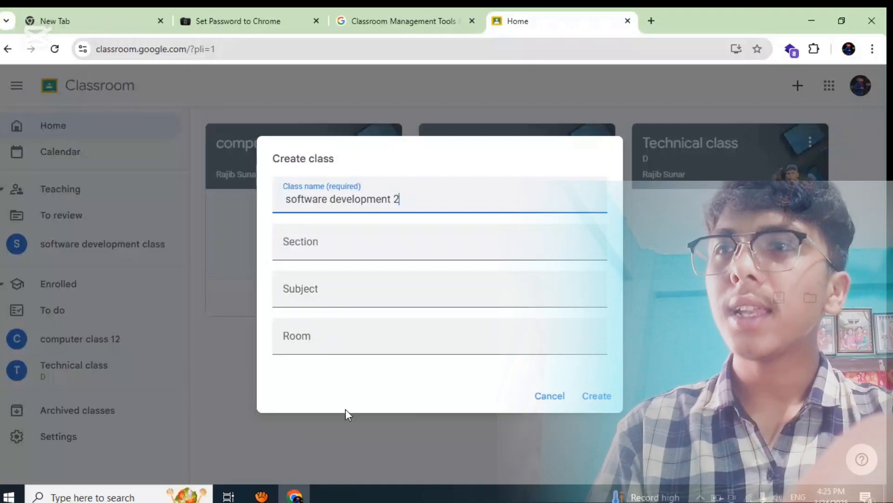
left_click(597, 396)
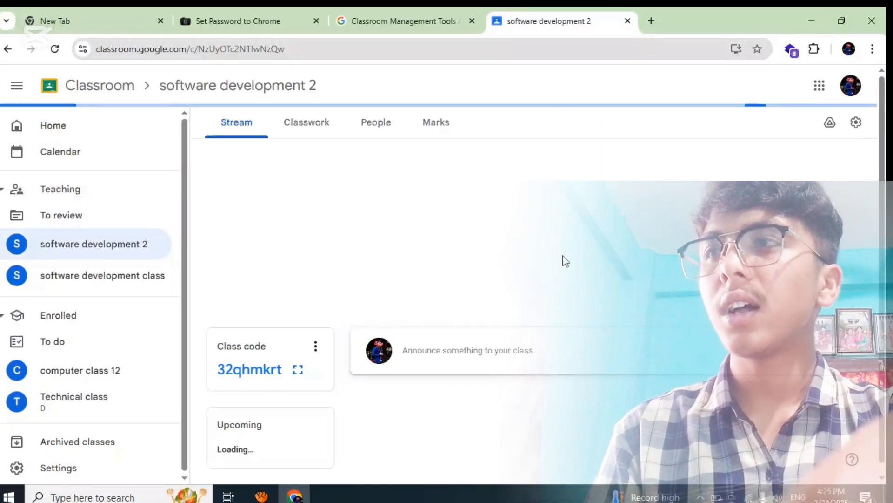
Step: Dismiss the announcements tip and copy the new class's class code from its stream page
scroll(521, 271, "down", 1)
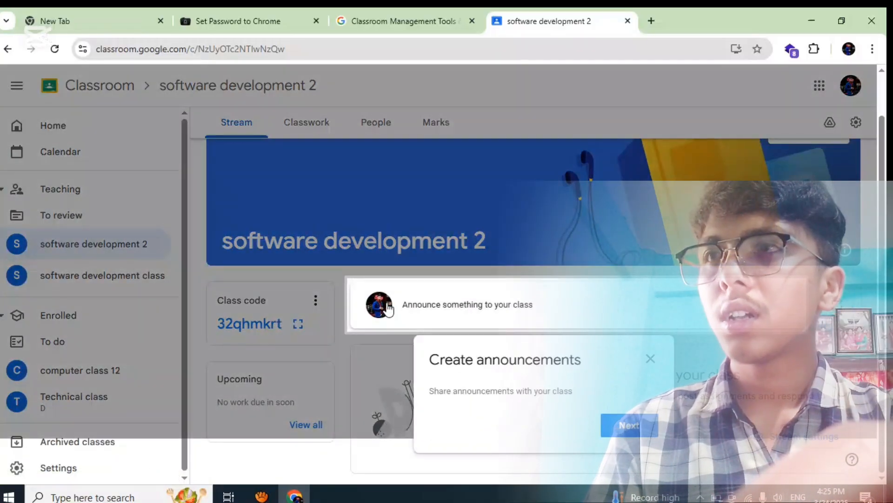
left_click(650, 359)
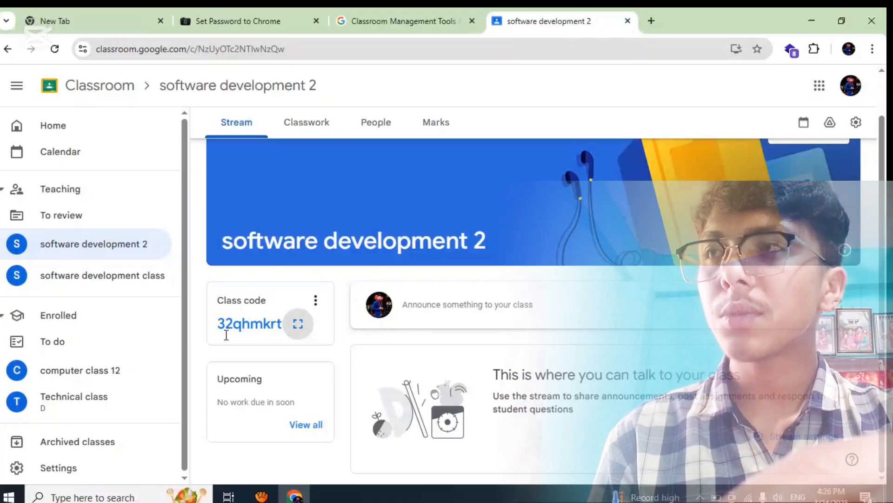
left_click_drag(224, 333, 286, 334)
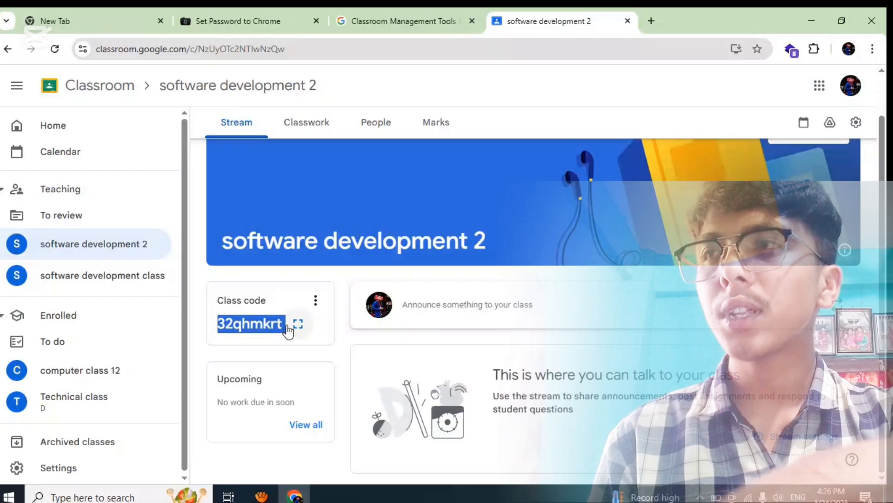
right_click(285, 331)
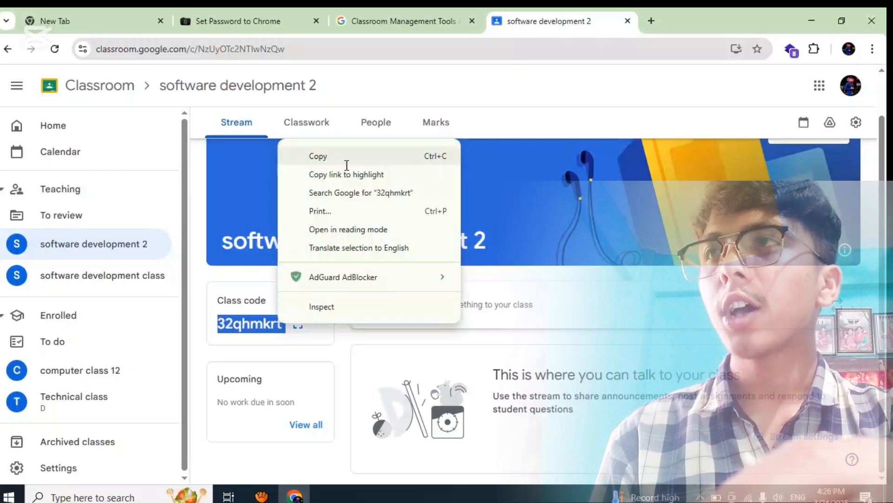
left_click(335, 158)
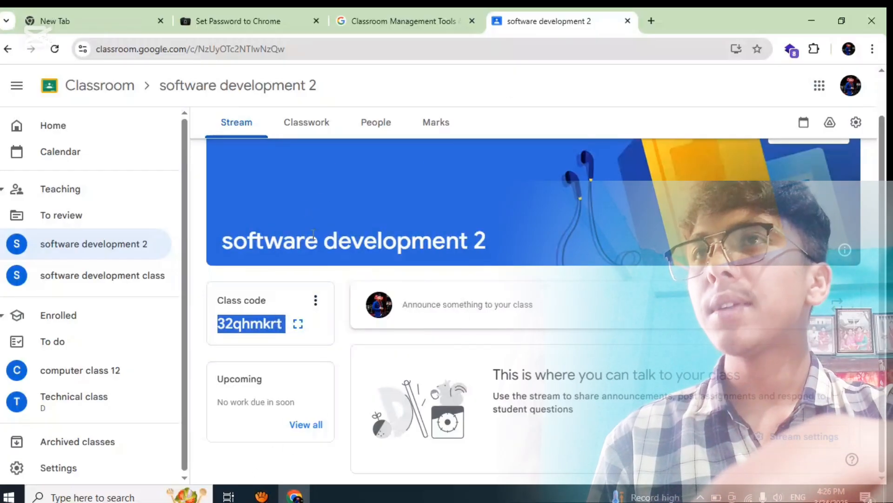
Step: Minimize the teacher's browser window and open a maximized Chrome window with the first profile, Person 1
left_click(812, 21)
double_click(5, 300)
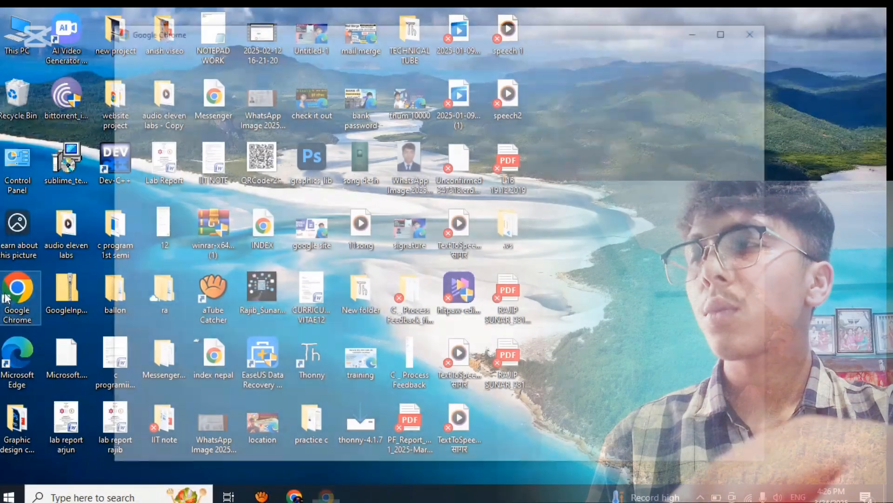
left_click(259, 281)
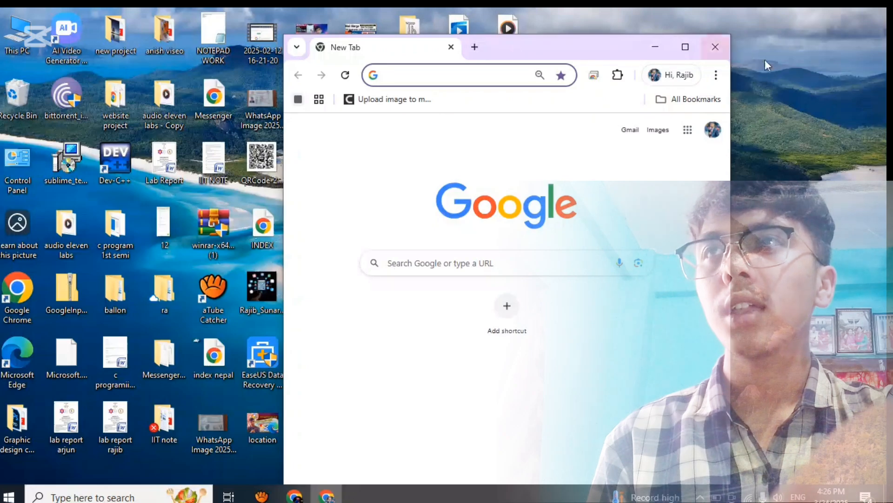
left_click(681, 43)
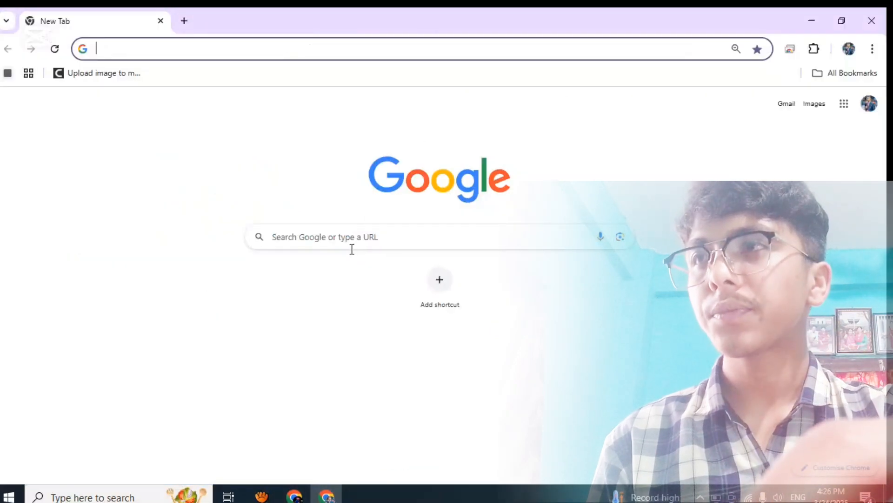
Step: Search Google for "google classroom", open the Classroom Management Tools & Resources result and sign in to Google Classroom
left_click(352, 249)
left_click(288, 294)
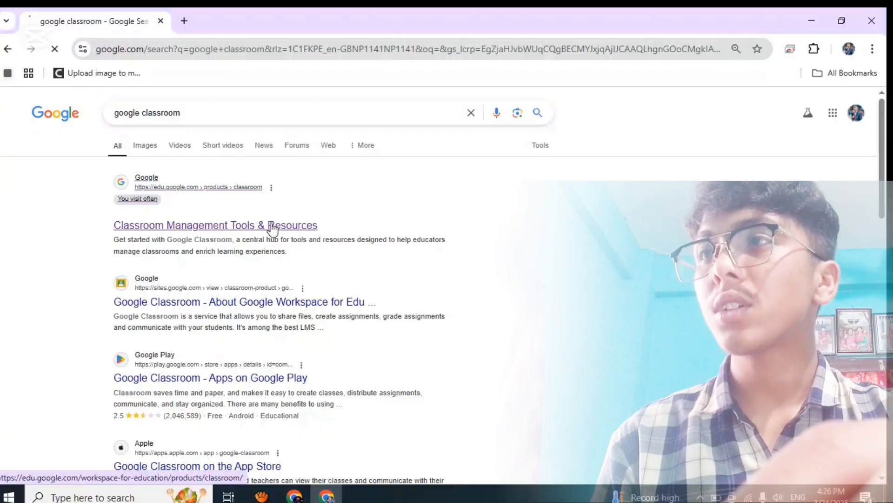
left_click(255, 226)
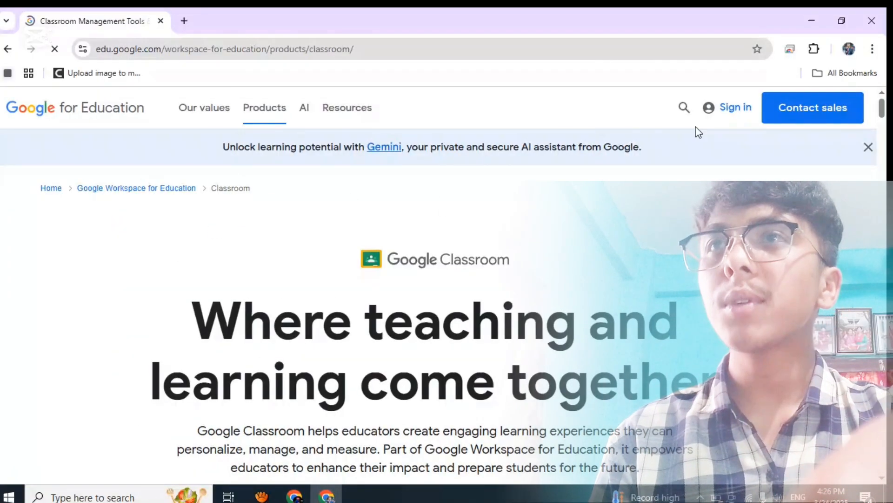
left_click(734, 111)
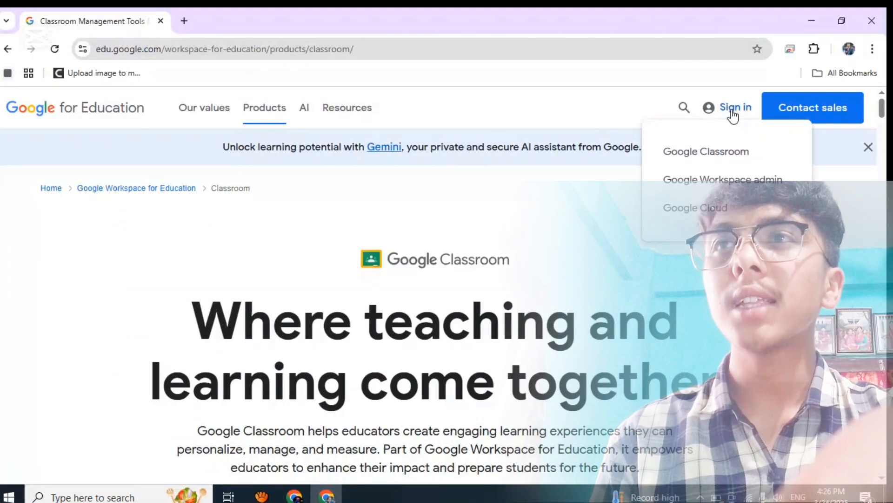
left_click(699, 157)
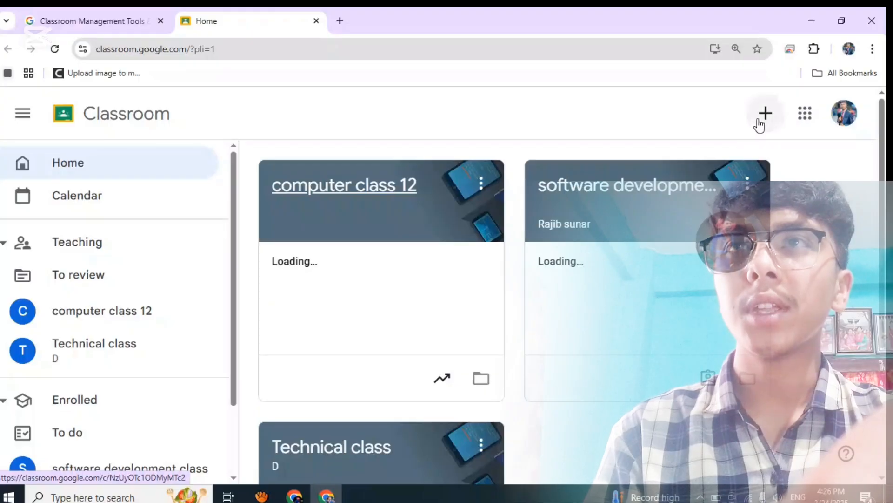
Step: Join the software development 2 class from this account by pasting the copied class code
left_click(758, 121)
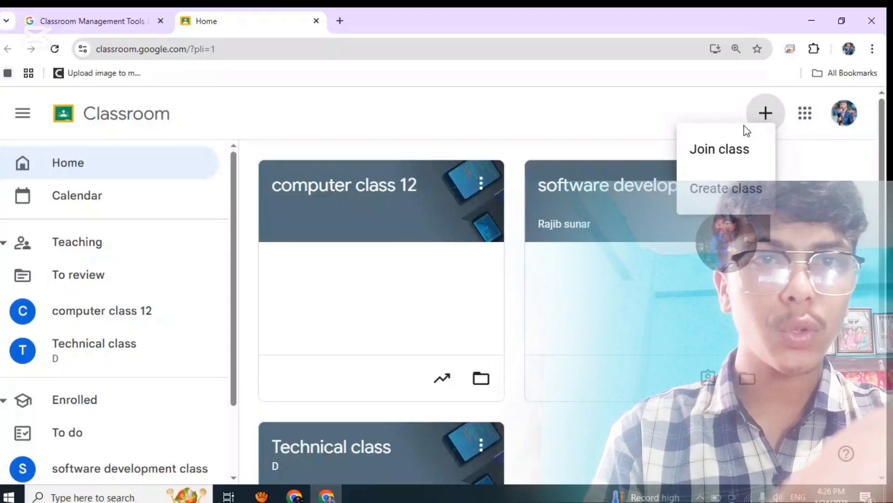
left_click(719, 150)
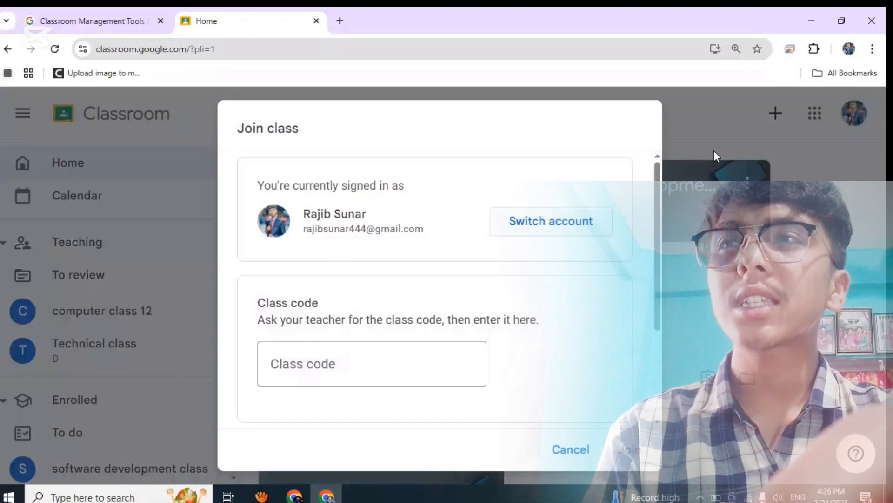
scroll(381, 214, "down", 2)
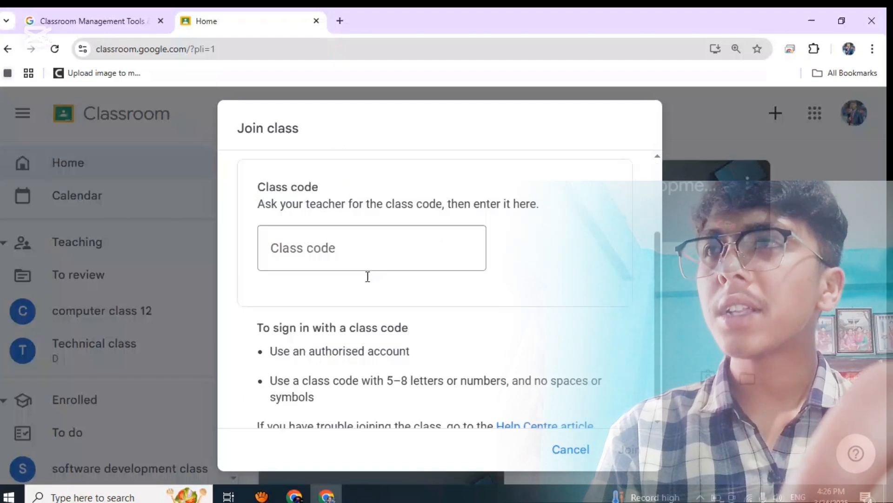
scroll(363, 277, "up", 2)
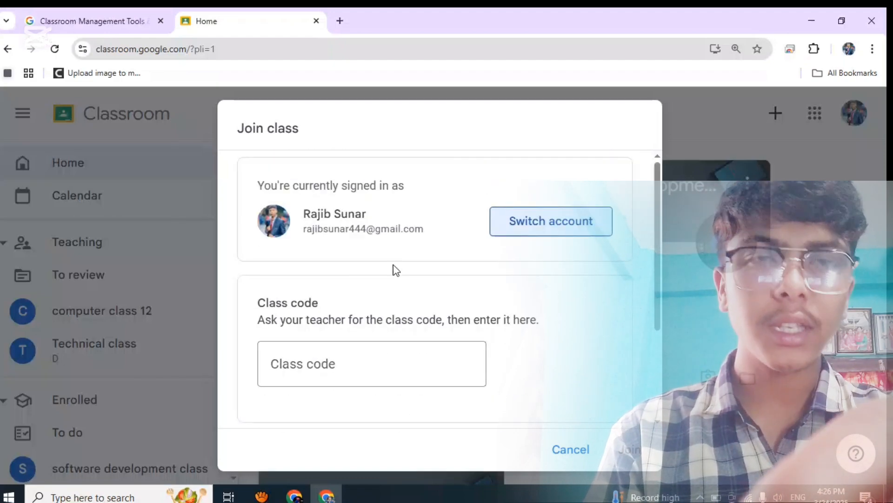
left_click(315, 369)
right_click(309, 363)
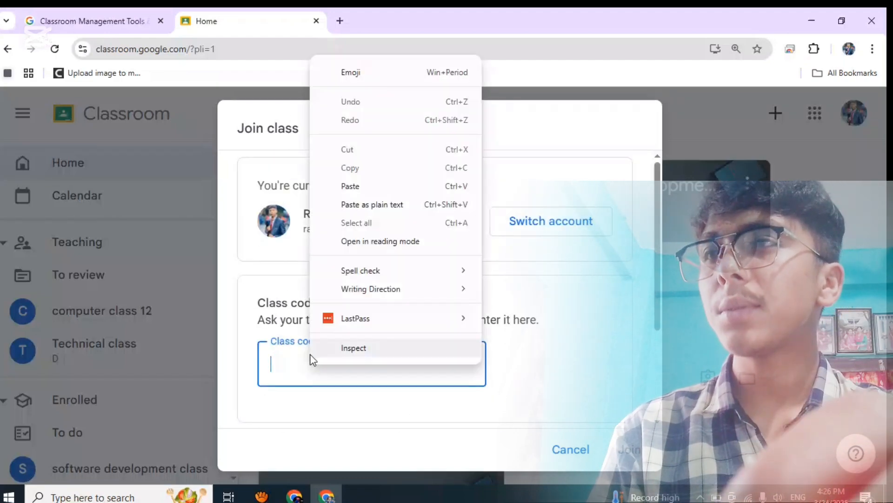
left_click(378, 188)
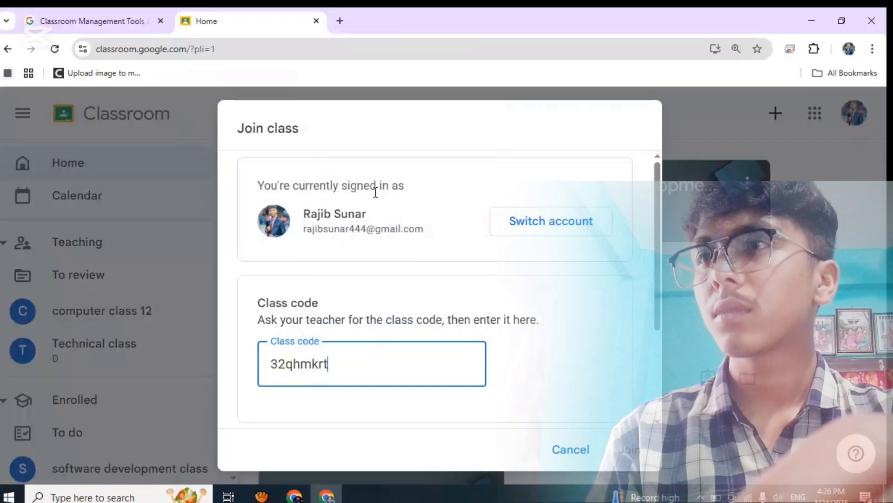
scroll(310, 324, "down", 1)
scroll(310, 324, "down", 3)
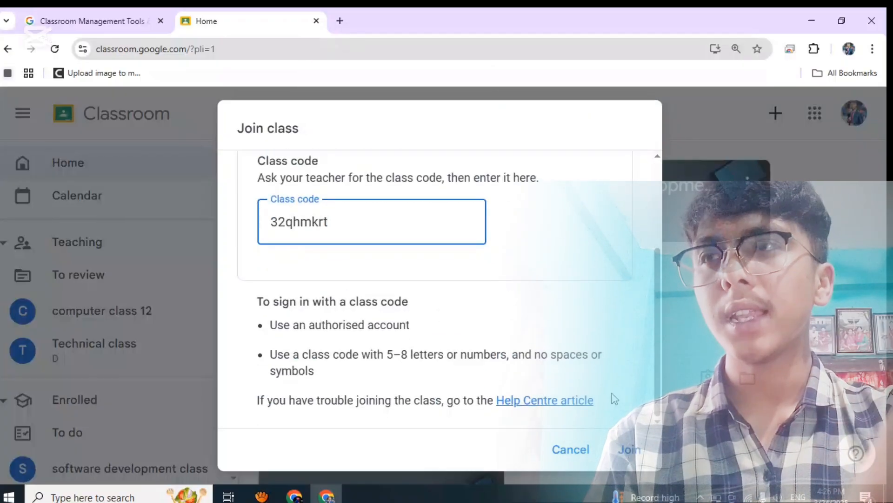
left_click(630, 449)
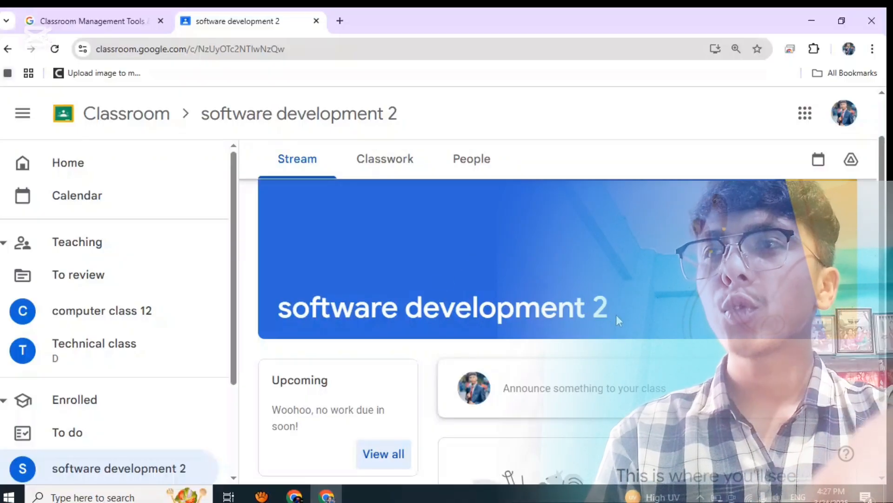
Step: Write the announcement "hello,team" in the software development 2 stream from the teacher's account
scroll(619, 322, "down", 2)
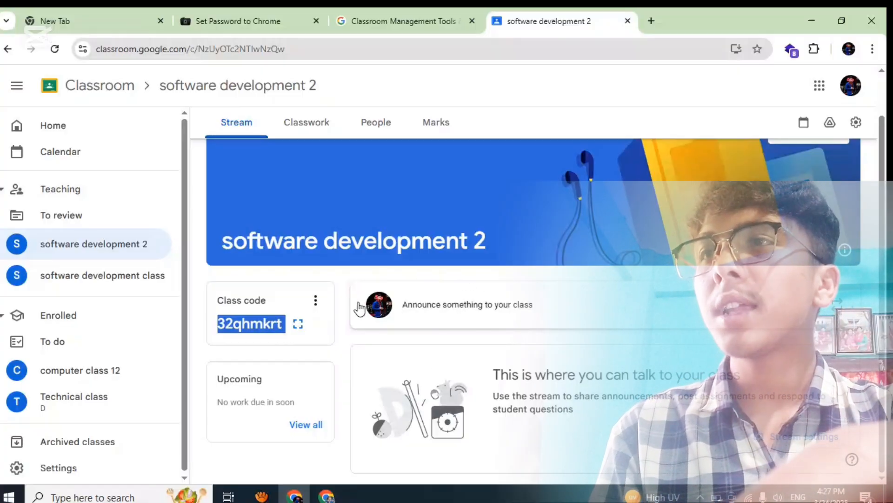
left_click(414, 305)
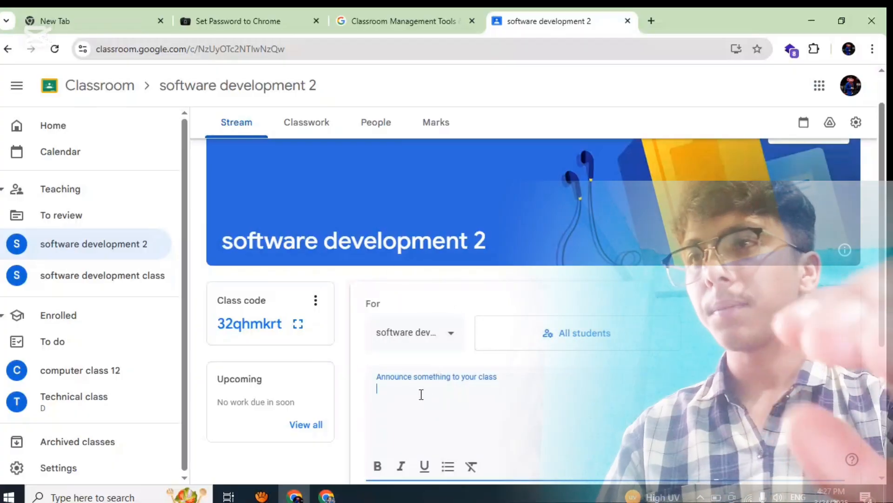
type("h")
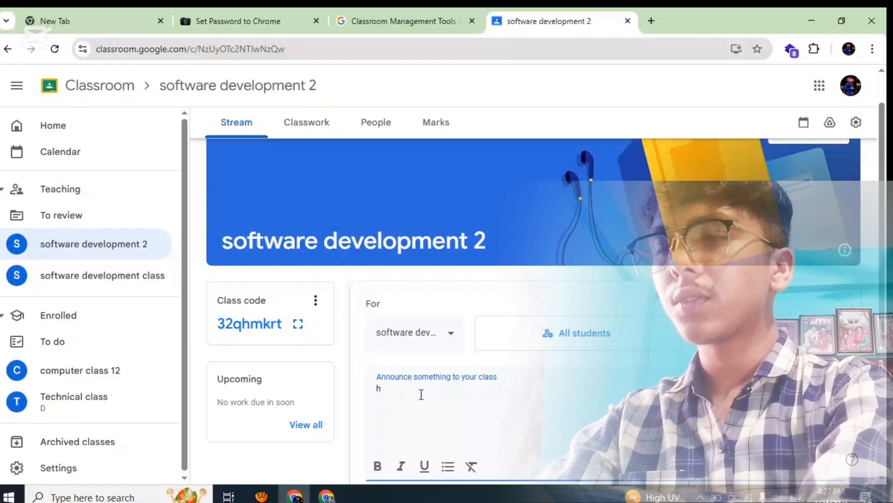
type("ello")
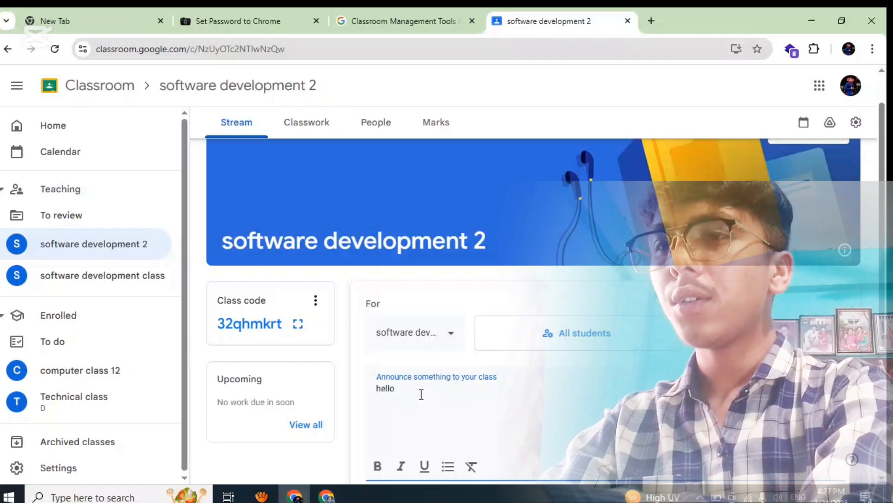
type(",tgea")
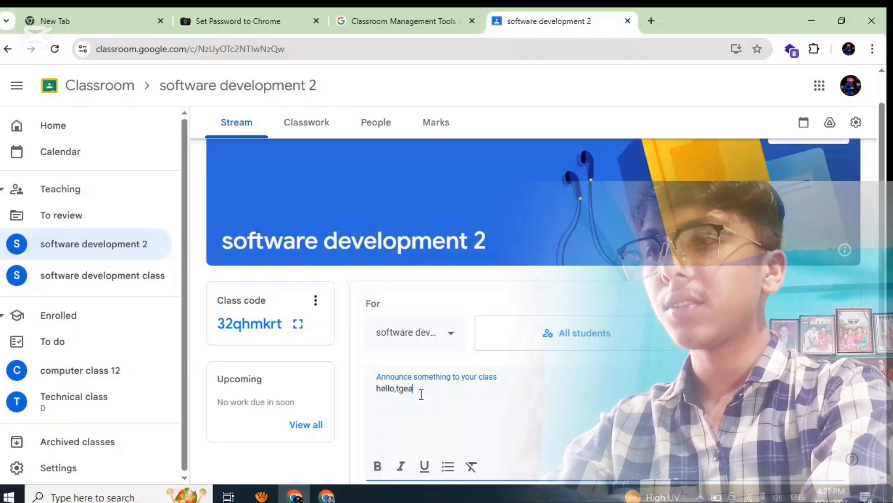
key("BackSpace")
key("BackSpace")
key("BackSpace")
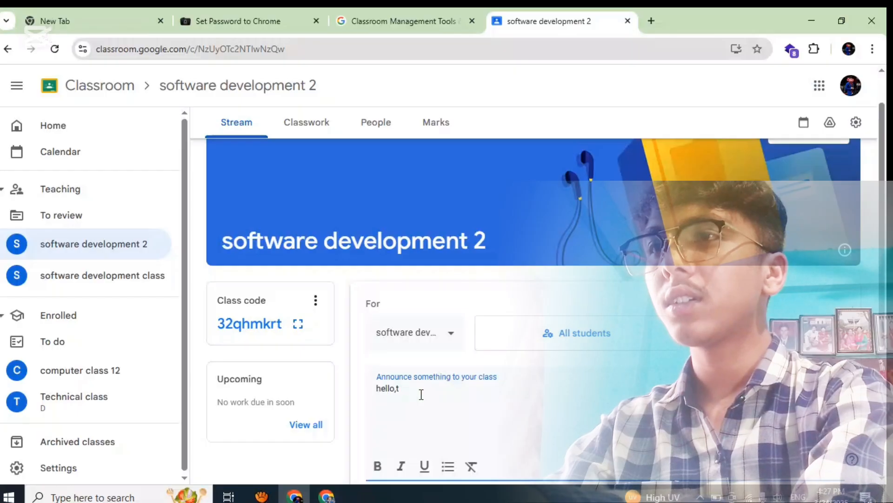
type("eam")
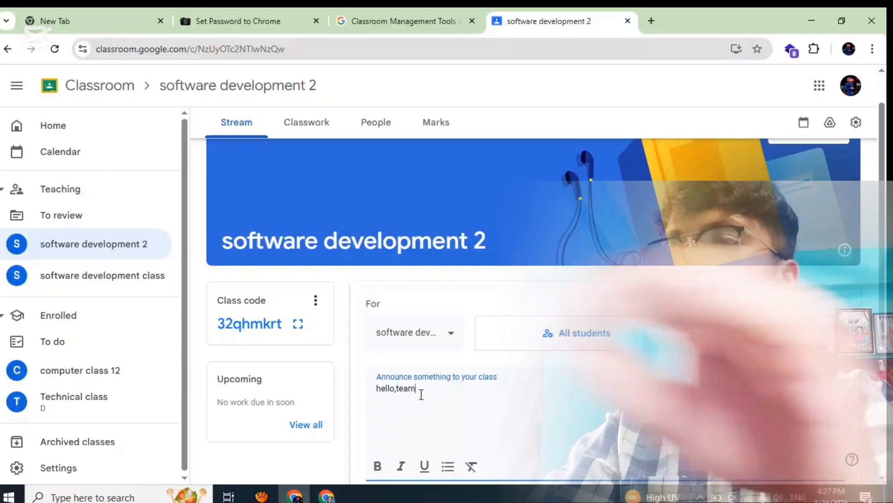
Step: Check which classes the announcement is for and set its recipients to all students
scroll(605, 400, "down", 4)
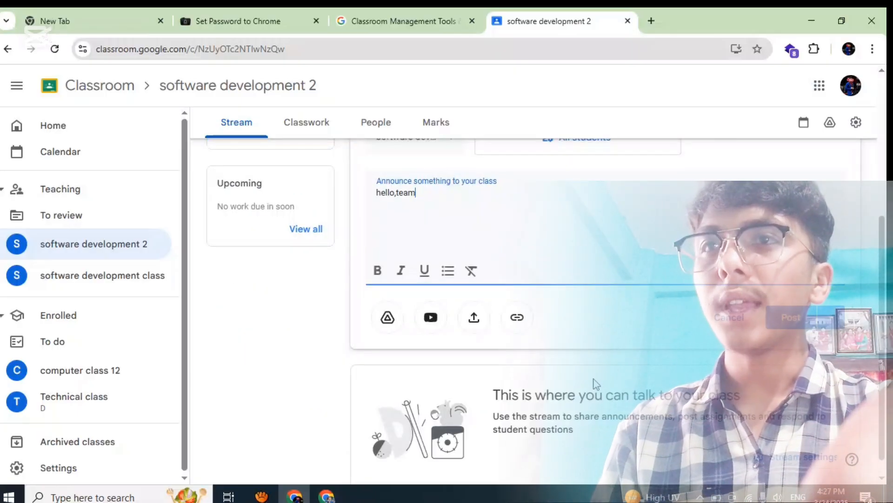
scroll(596, 384, "up", 5)
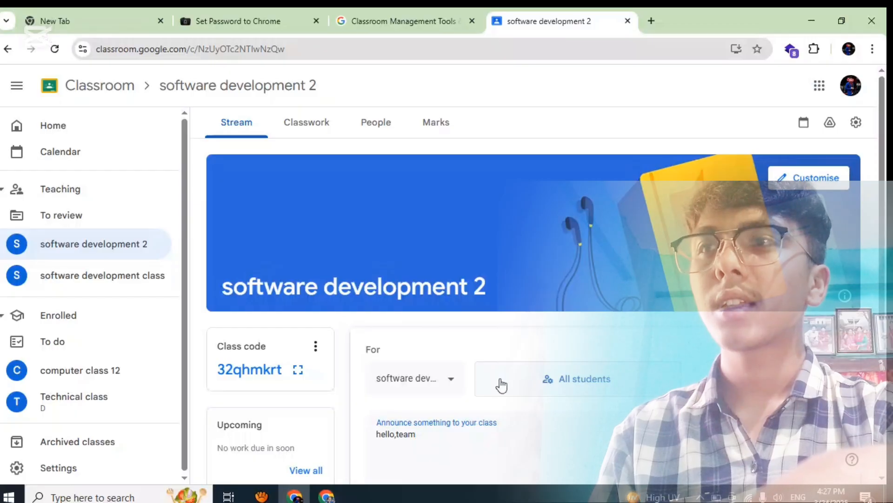
left_click(450, 379)
scroll(452, 358, "down", 3)
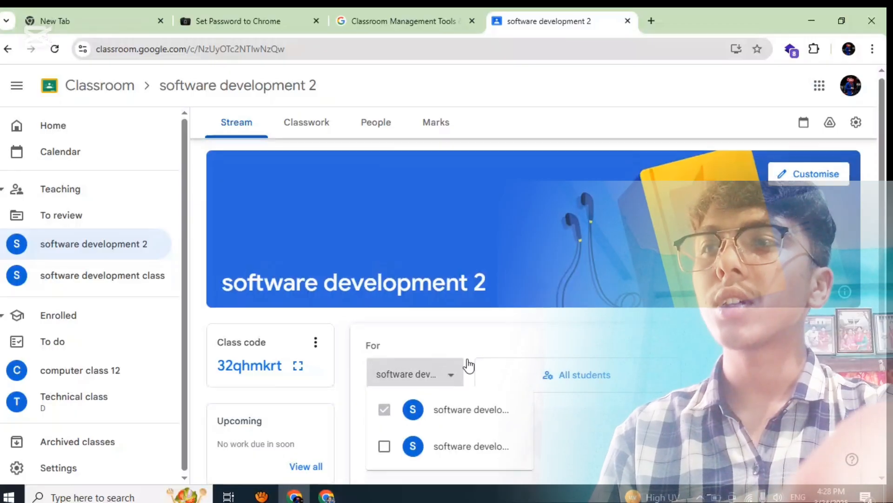
scroll(406, 321, "up", 1)
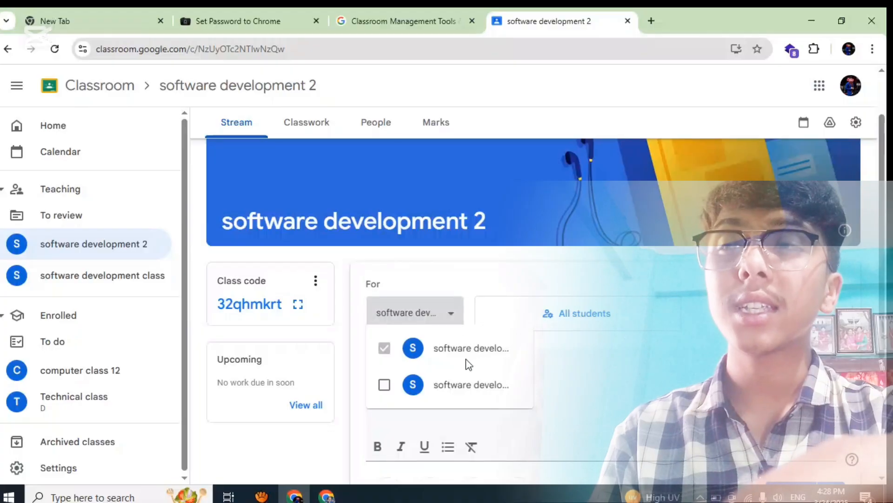
left_click(595, 330)
left_click(596, 330)
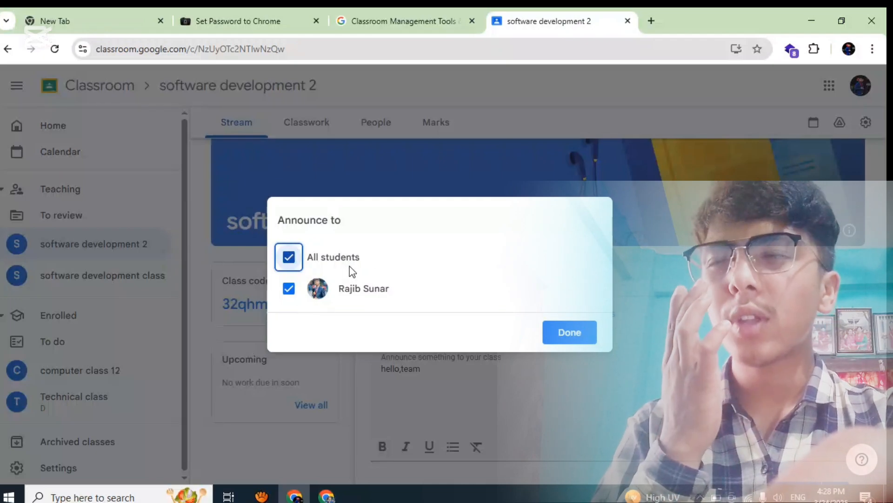
left_click(288, 257)
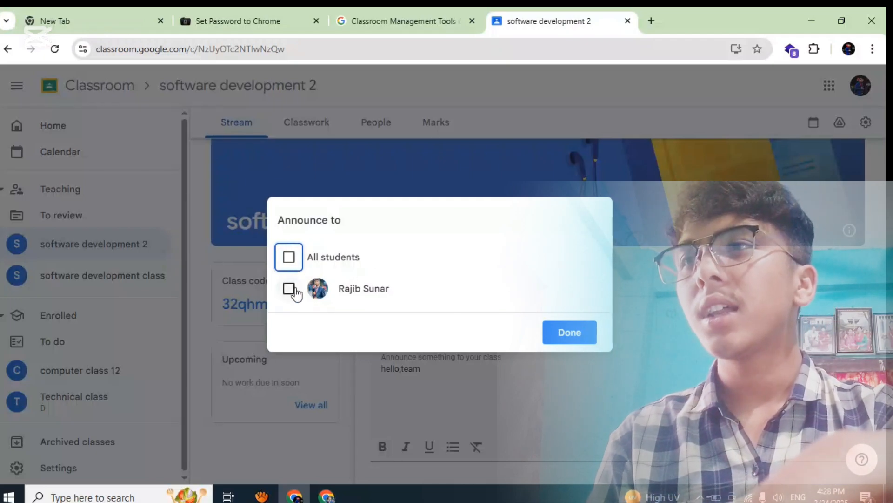
left_click(291, 289)
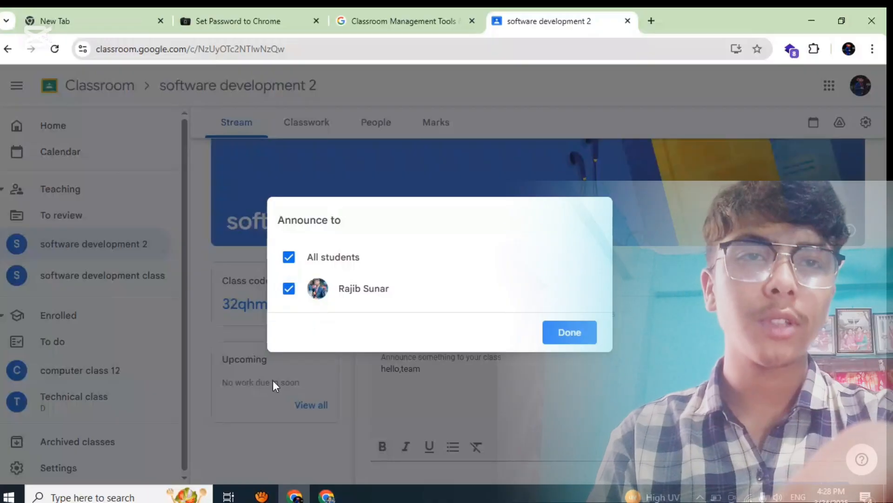
left_click(581, 333)
Step: Post the announcement to the software development 2 stream
scroll(619, 304, "down", 4)
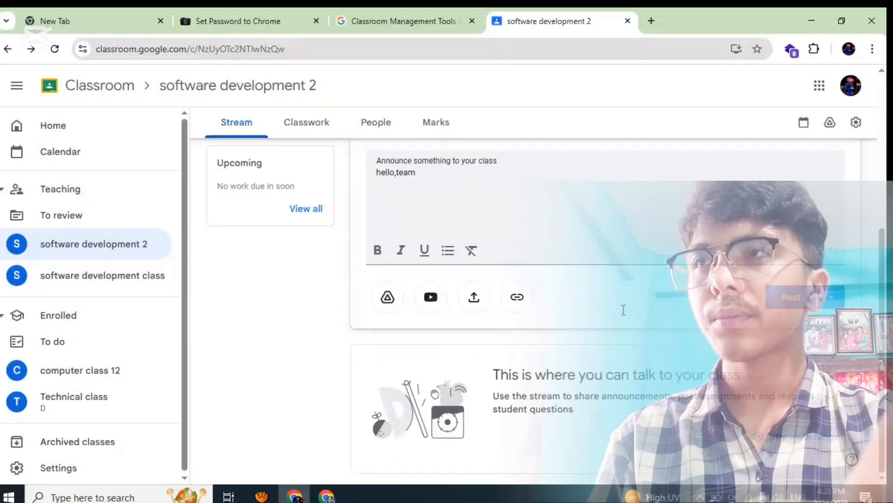
scroll(622, 309, "up", 1)
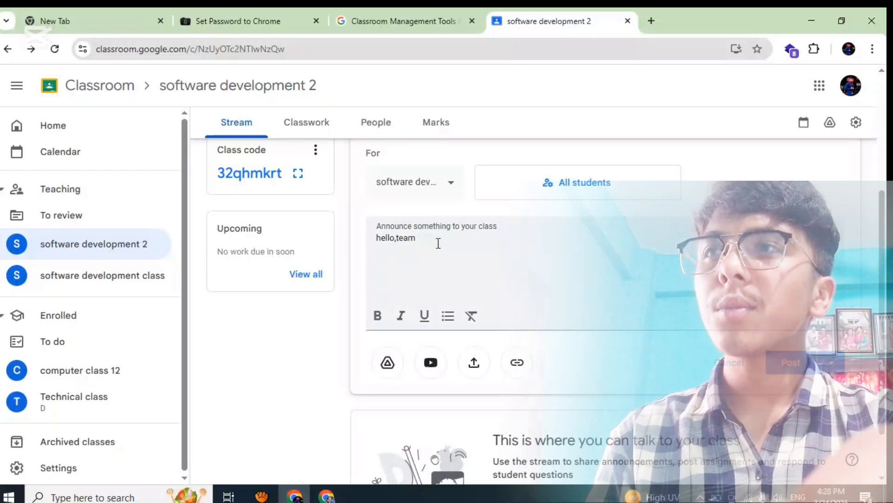
left_click(789, 363)
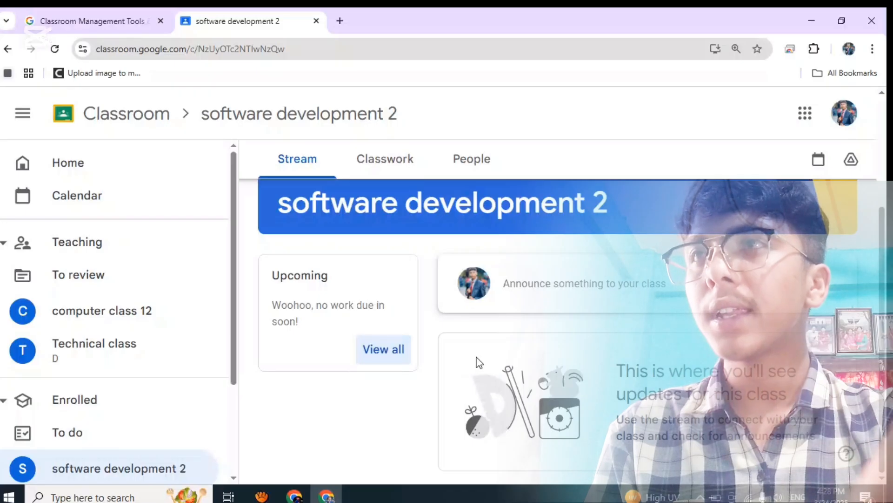
Step: Reload the software development 2 stream in the student's browser window and bring the teacher's announcement into view
scroll(479, 362, "up", 3)
scroll(173, 148, "down", 3)
scroll(173, 156, "down", 1)
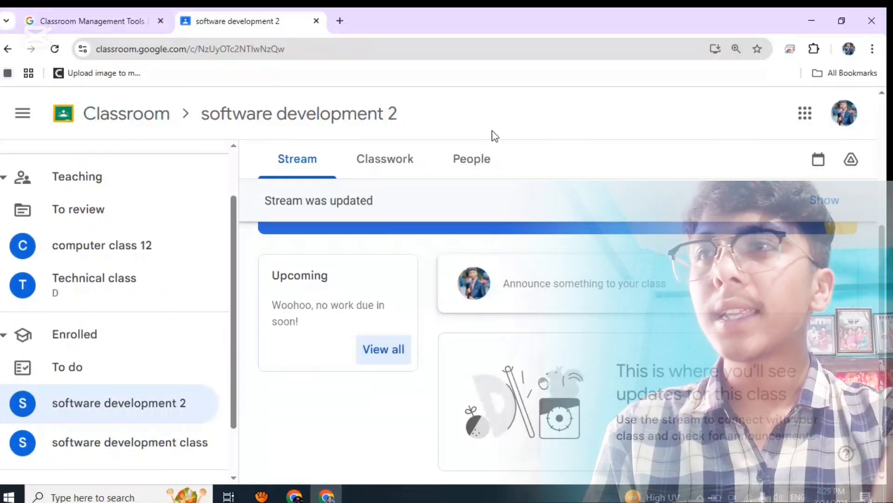
scroll(512, 219, "up", 3)
scroll(514, 203, "down", 3)
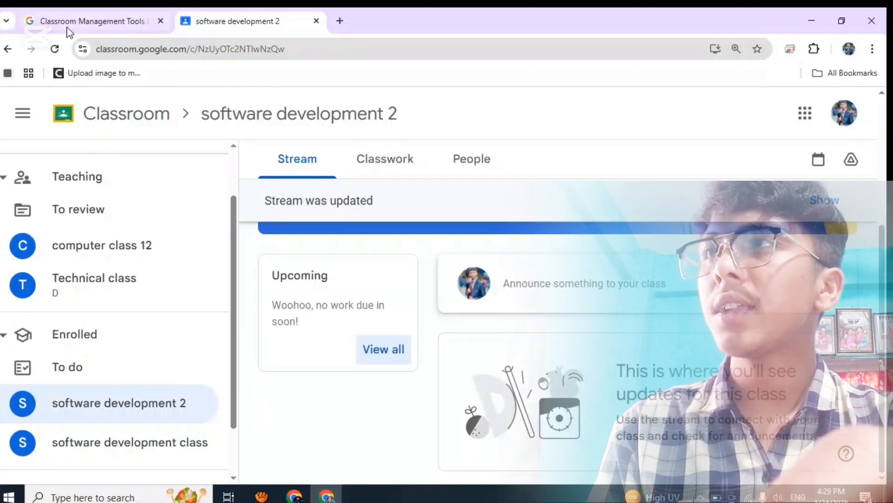
left_click(54, 49)
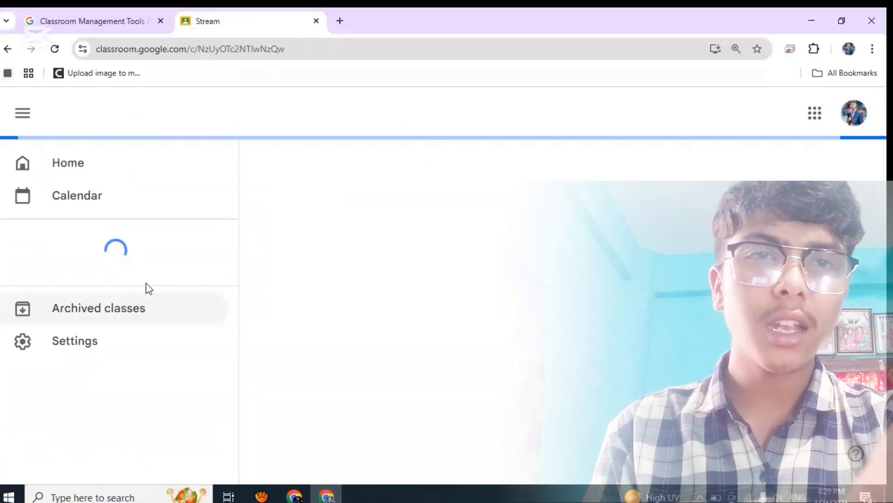
scroll(433, 251, "down", 3)
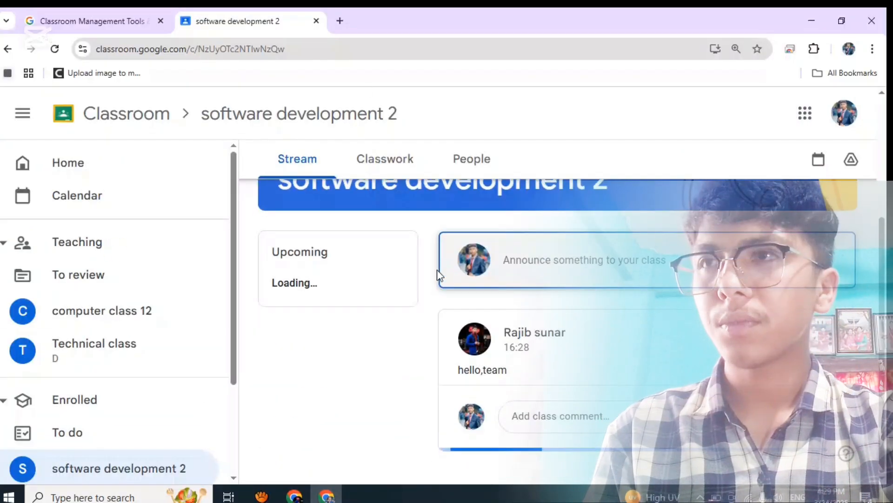
Step: Post the class comment "hello" under the teacher's announcement from the student account
left_click(546, 417)
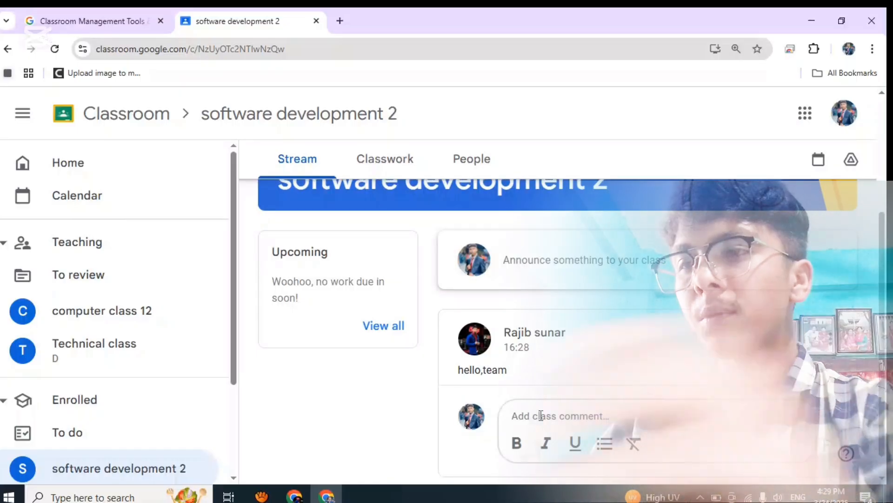
type("hello")
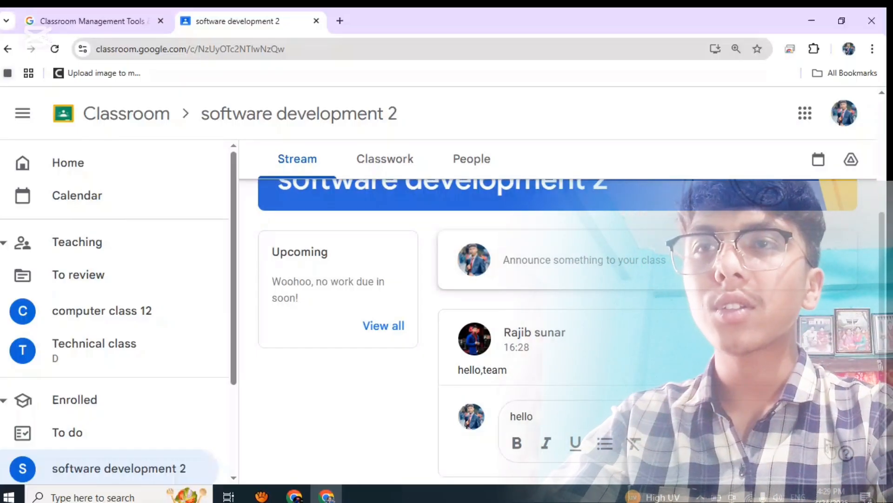
left_click(828, 446)
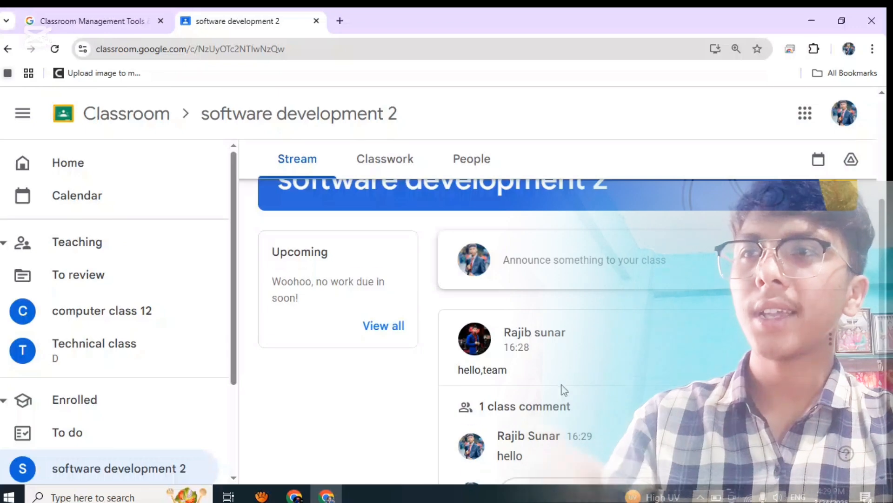
scroll(563, 388, "down", 2)
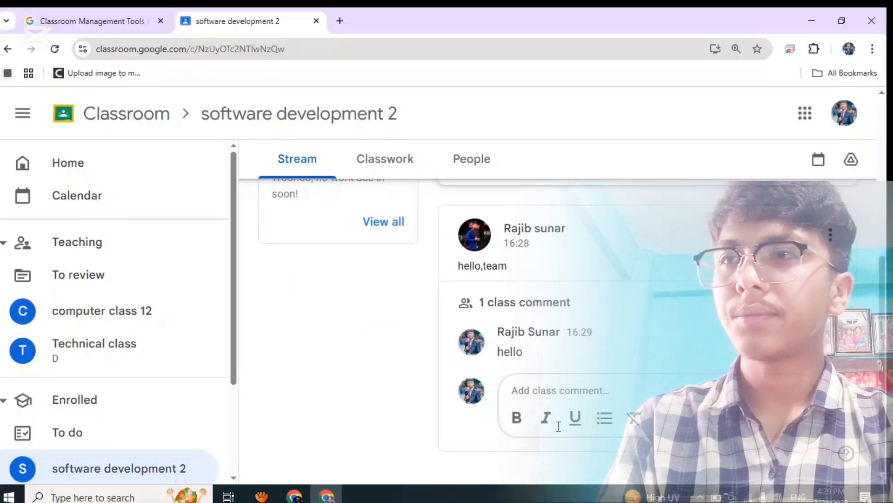
Step: Return to the teacher's Chrome window, reload the class stream, dismiss the appearance tip and read the student's comment
left_click(304, 499)
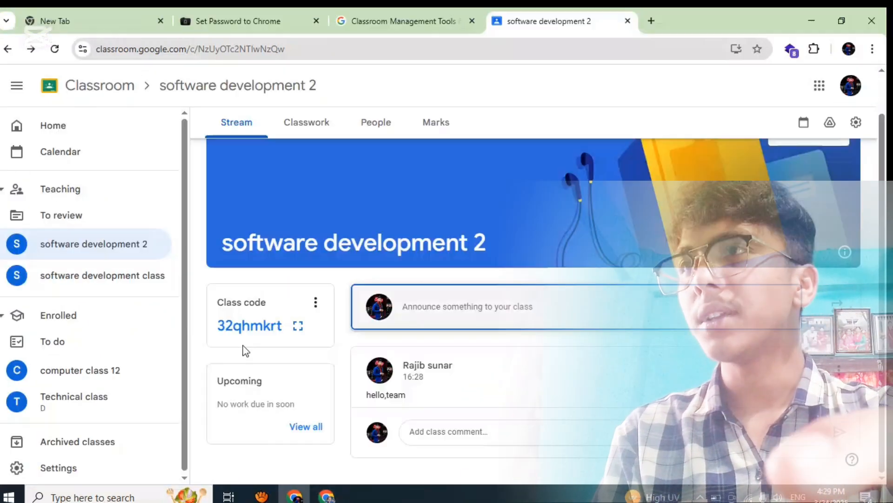
left_click(51, 52)
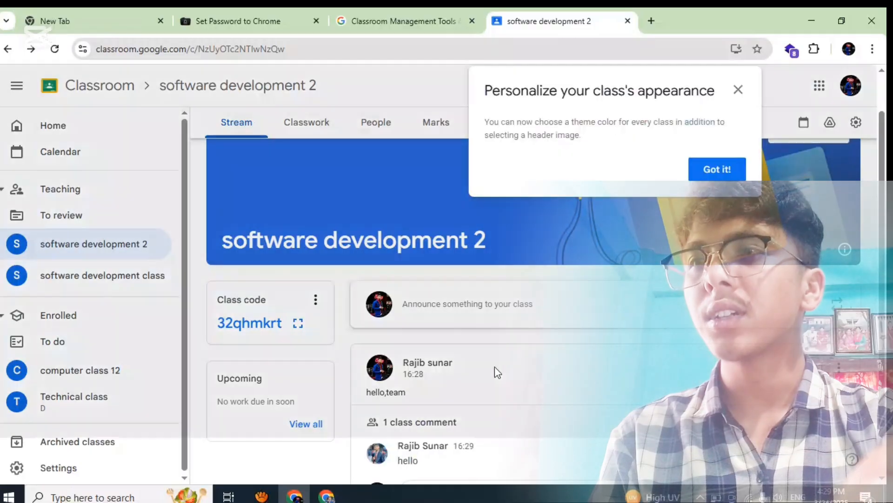
scroll(495, 366, "down", 1)
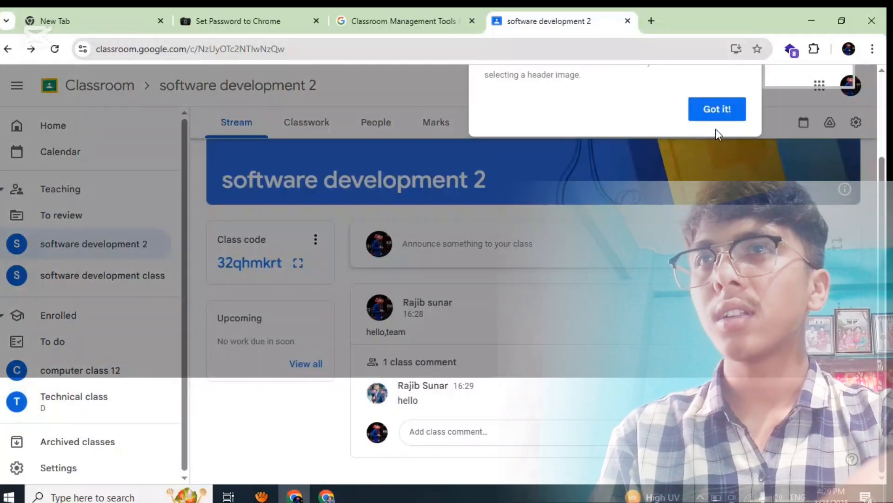
left_click(721, 104)
scroll(490, 357, "up", 1)
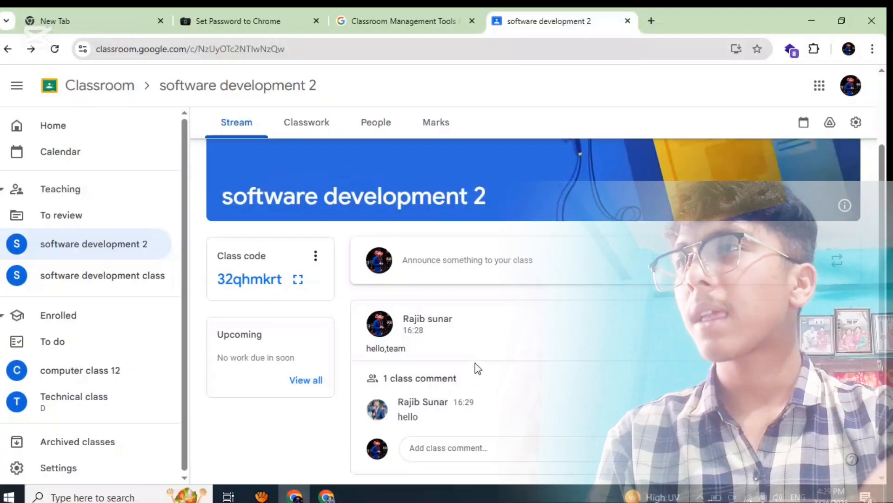
scroll(478, 368, "up", 2)
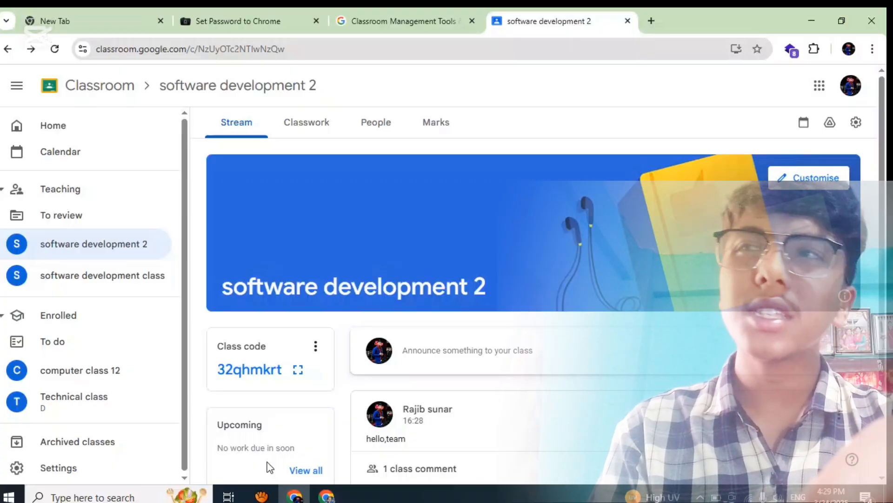
Step: Start a new quiz assignment in the software development 2 classwork and dismiss the notice about scheduling across multiple classes
left_click(311, 129)
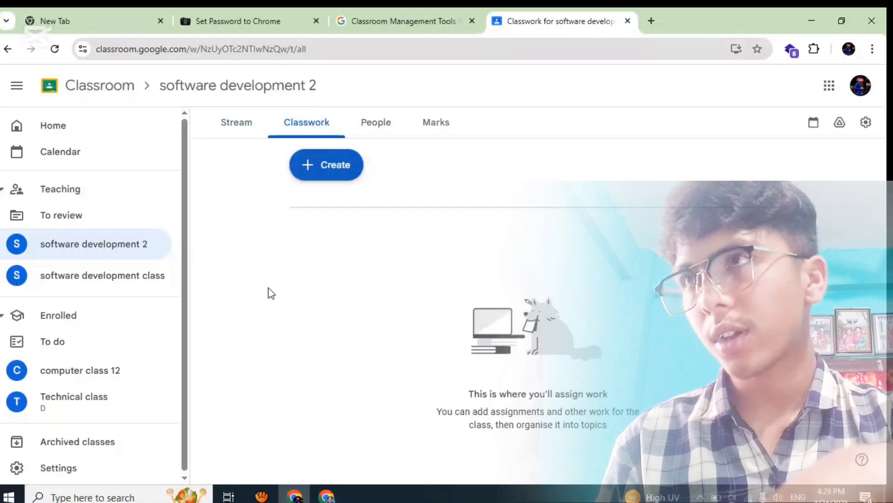
left_click(320, 168)
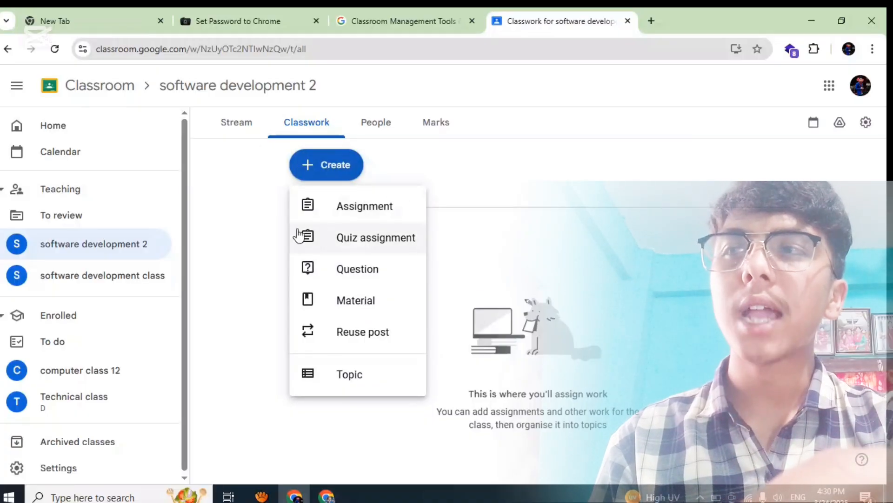
left_click(359, 250)
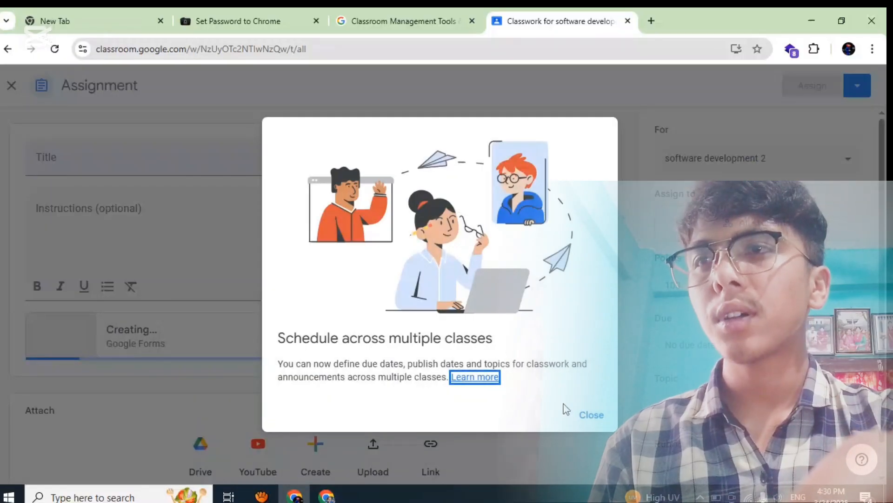
left_click(591, 414)
scroll(456, 275, "down", 1)
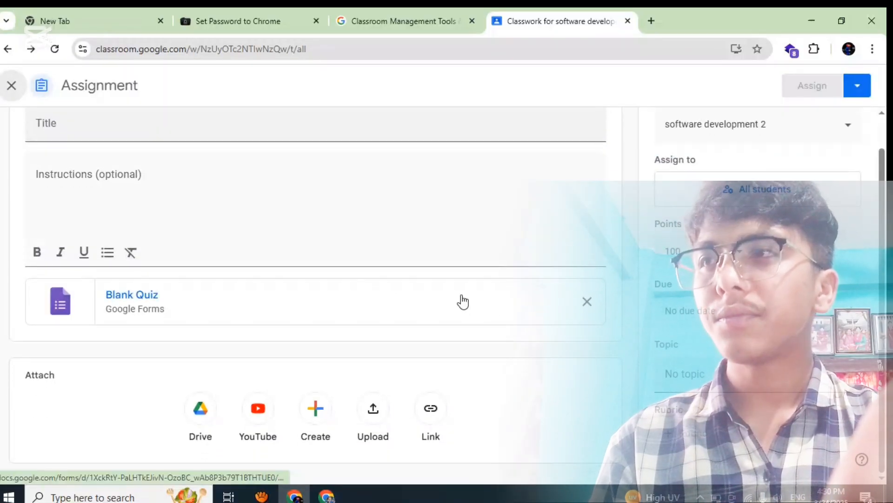
scroll(205, 290, "up", 1)
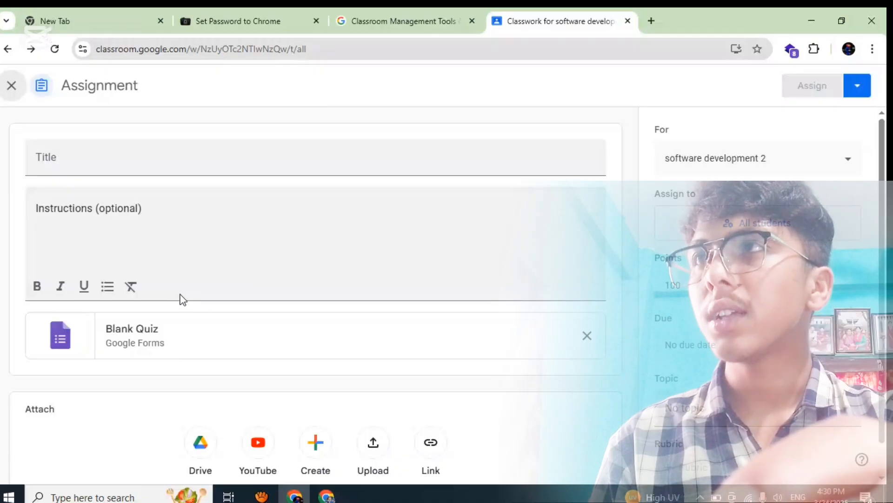
Step: Leave the quiz assignment draft and start a plain assignment in the software development 2 classwork
left_click(404, 13)
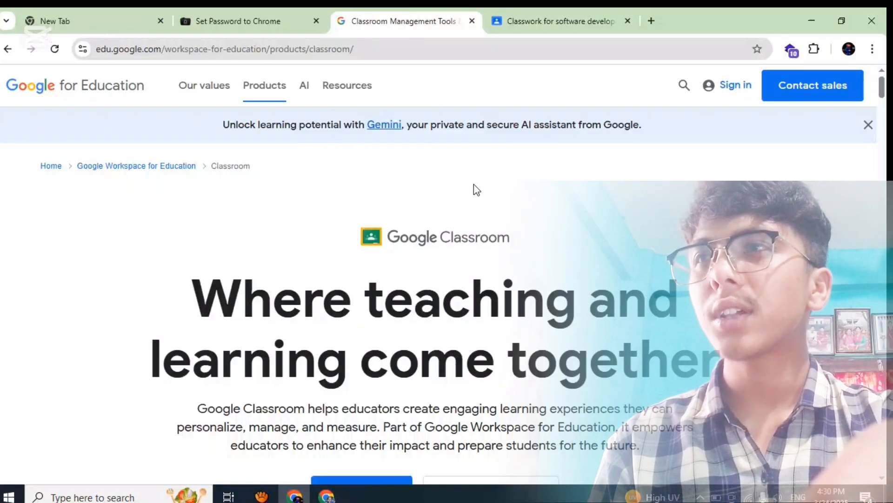
left_click(571, 16)
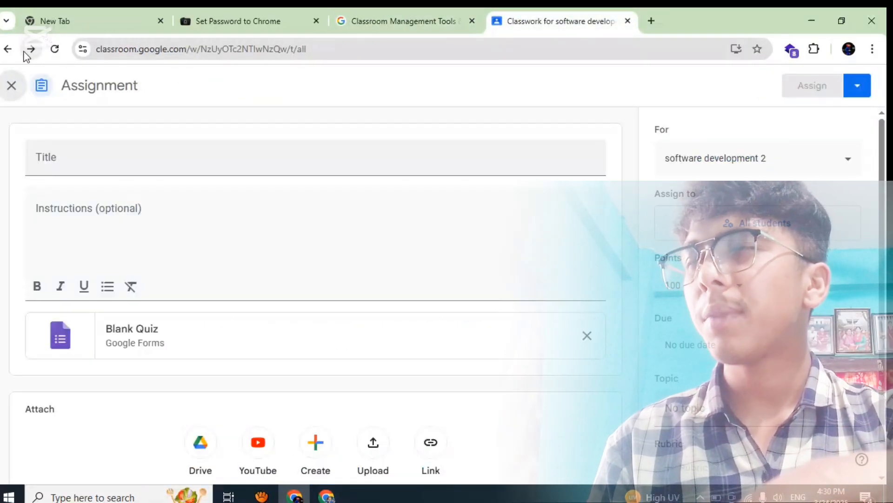
left_click(8, 49)
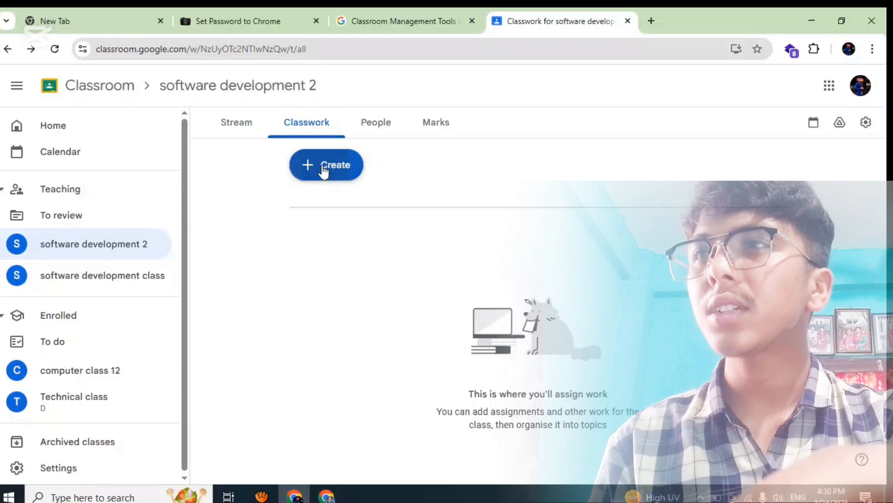
left_click(324, 171)
left_click(334, 212)
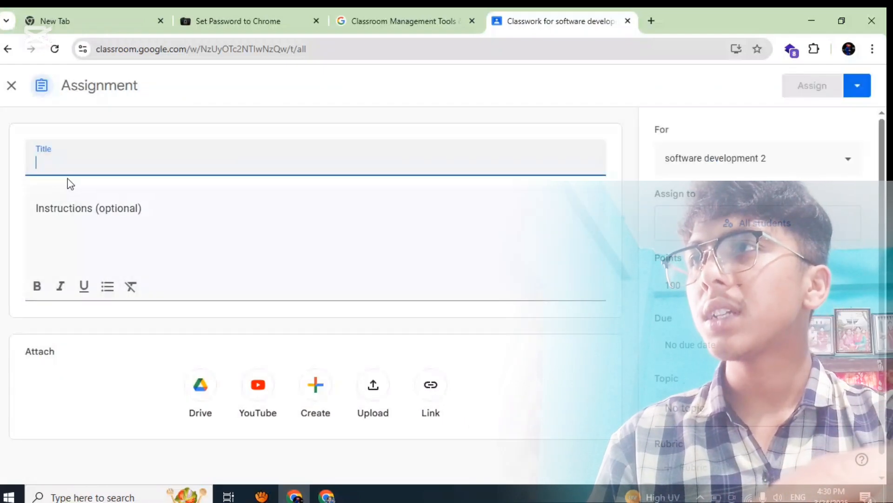
Step: Title the assignment "hello,team please submit your answer" and enter the instructions "you just tict the answer"
type("he")
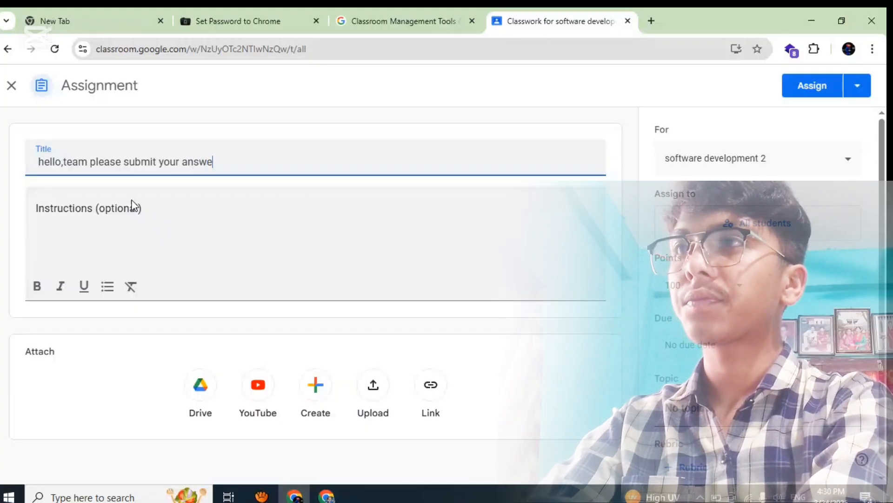
type("r")
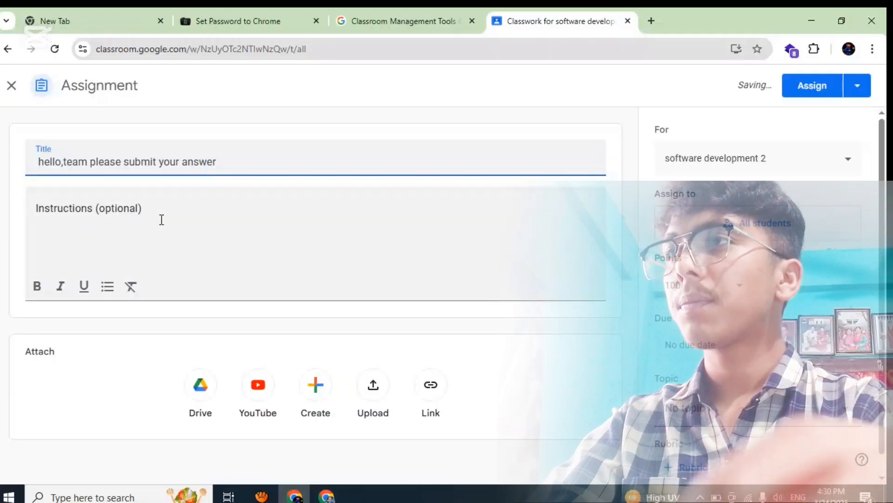
left_click(154, 209)
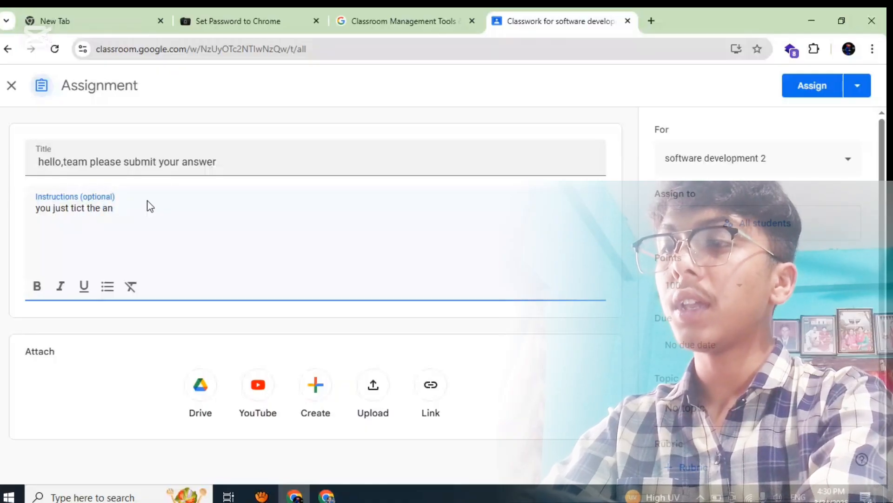
type("r")
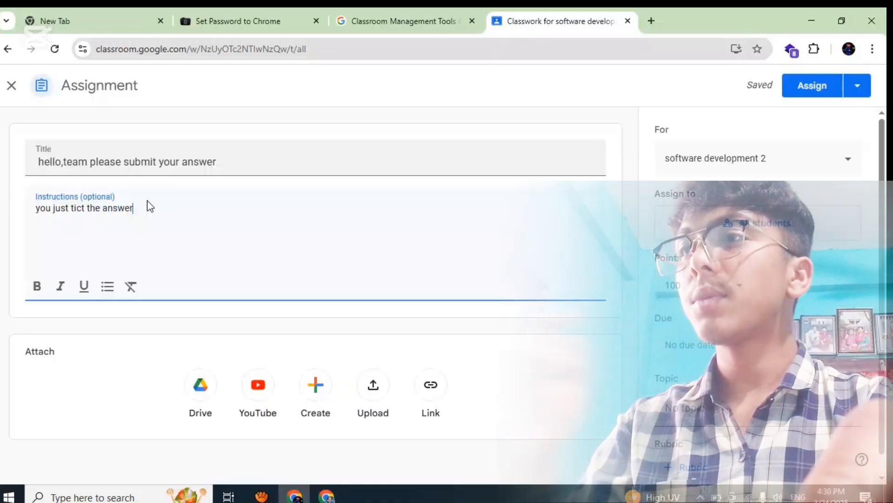
scroll(192, 269, "down", 1)
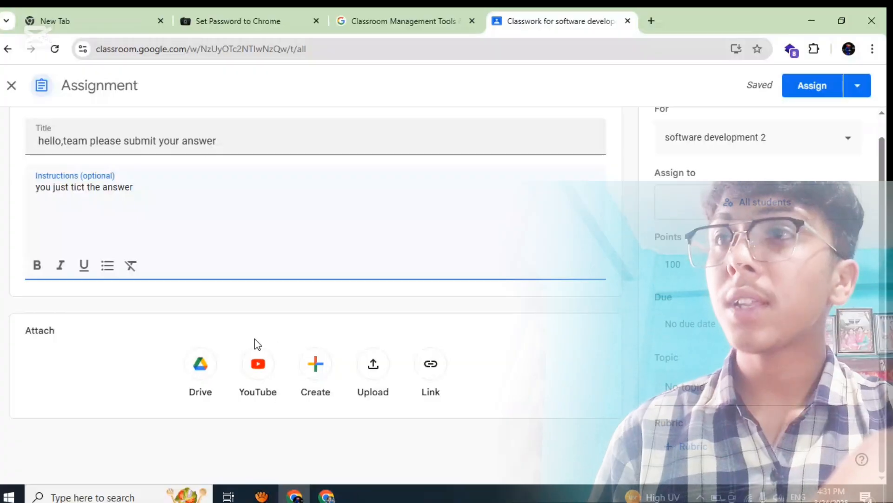
left_click(278, 377)
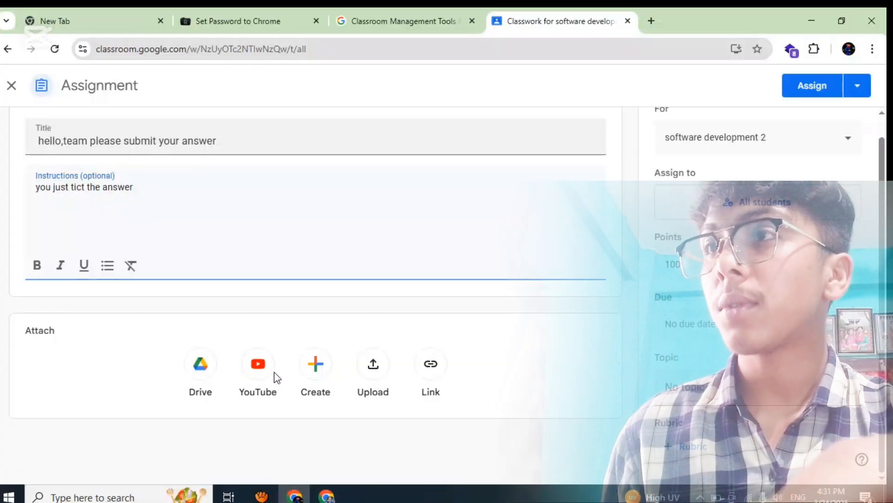
left_click(259, 366)
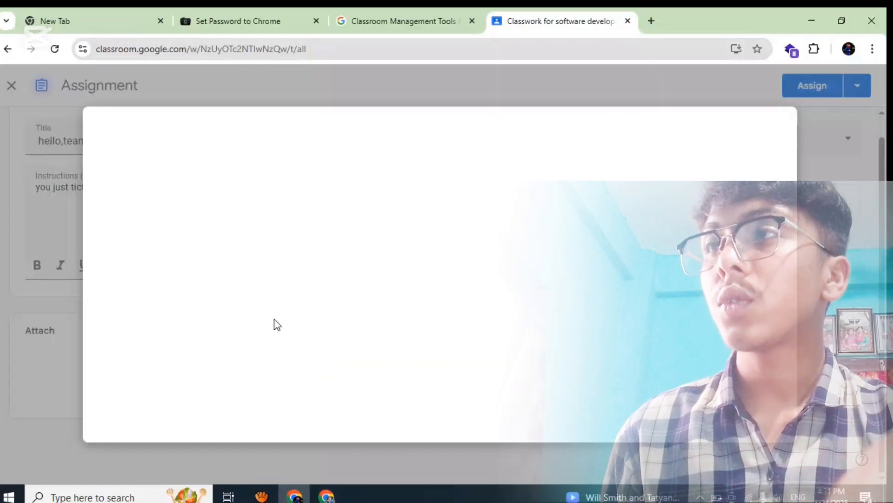
left_click(298, 356)
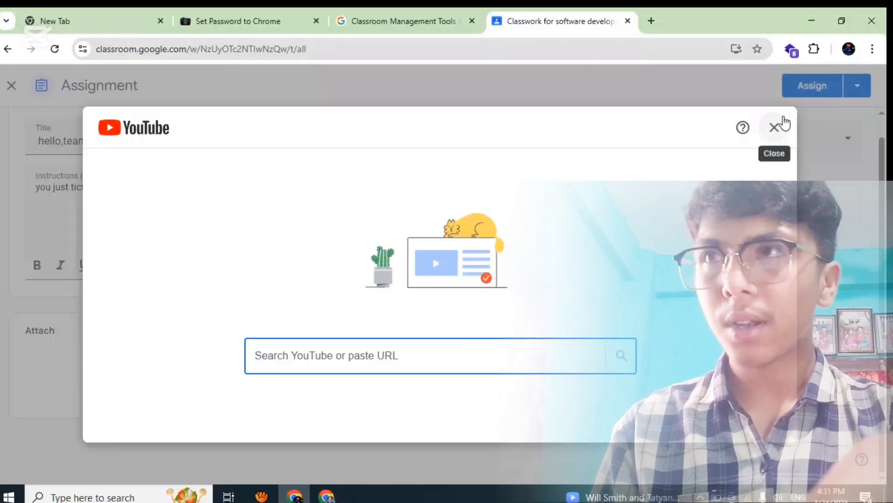
left_click(774, 127)
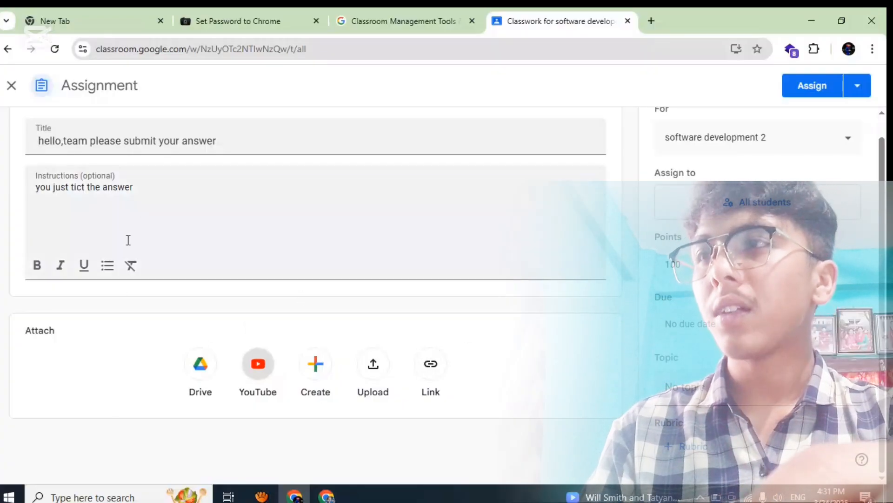
Step: Attach the "computer quiz application" form from the recent Google Drive files to the assignment
left_click(200, 364)
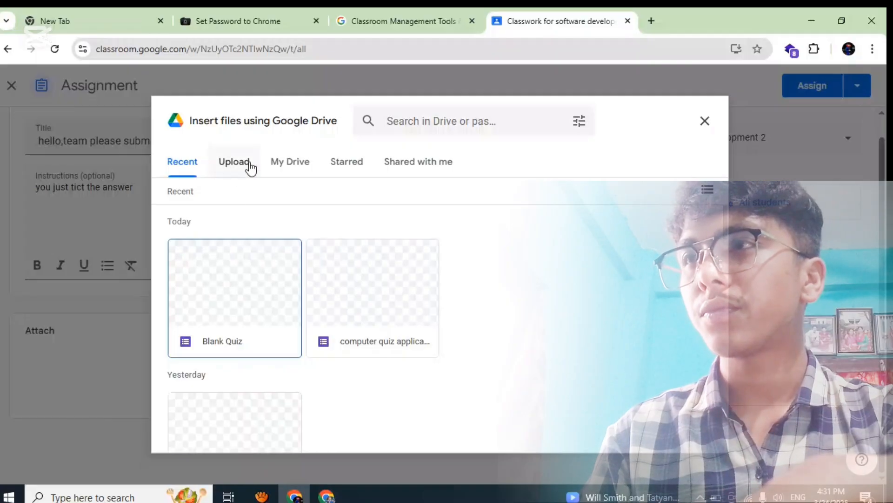
scroll(355, 293, "down", 3)
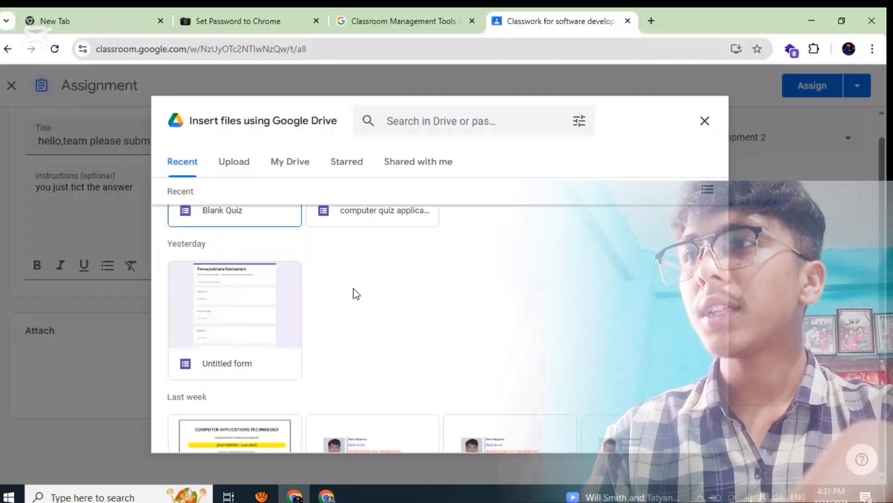
scroll(372, 295, "up", 3)
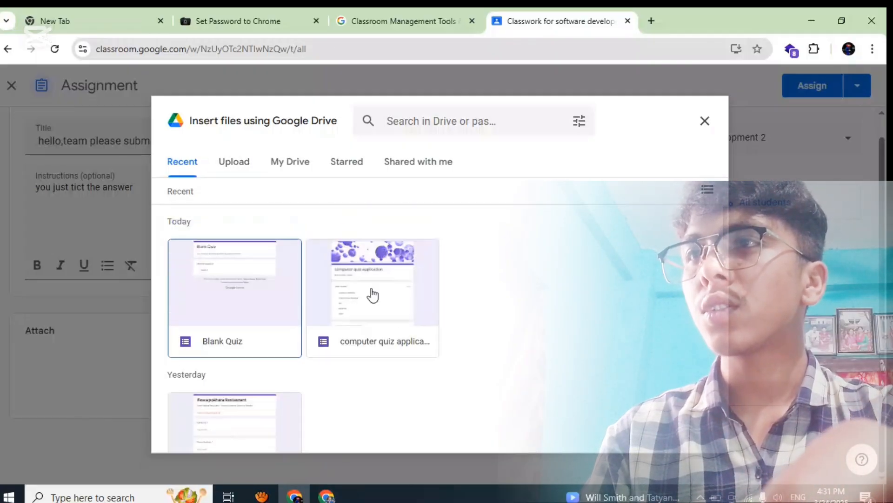
left_click(398, 318)
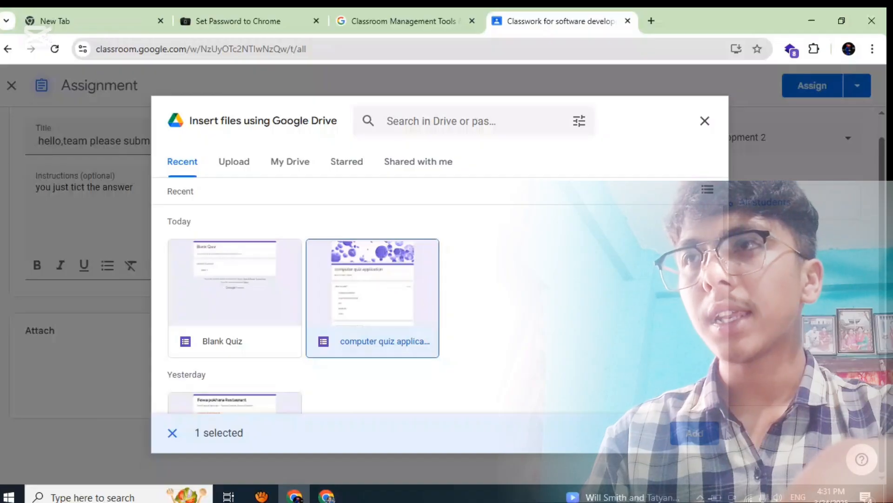
left_click(695, 433)
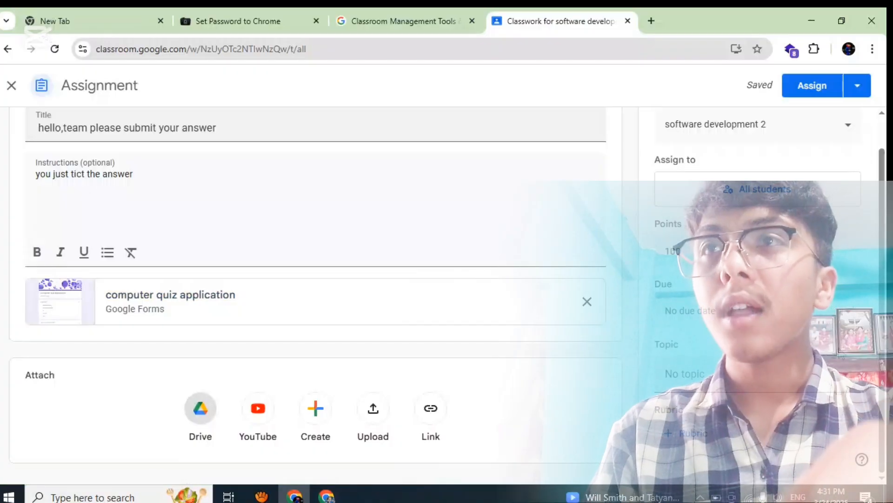
Step: Deselect and reselect the student in the assignee list, keeping the assignment for all students
scroll(730, 348, "up", 1)
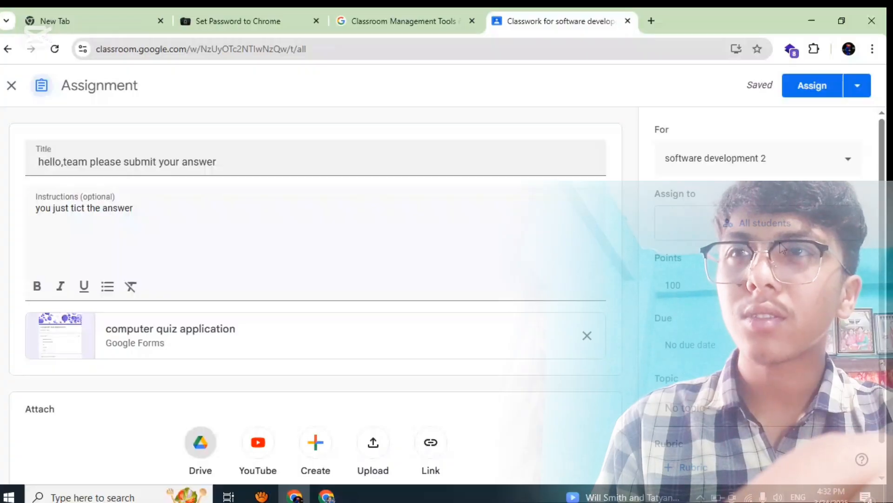
scroll(865, 214, "down", 1)
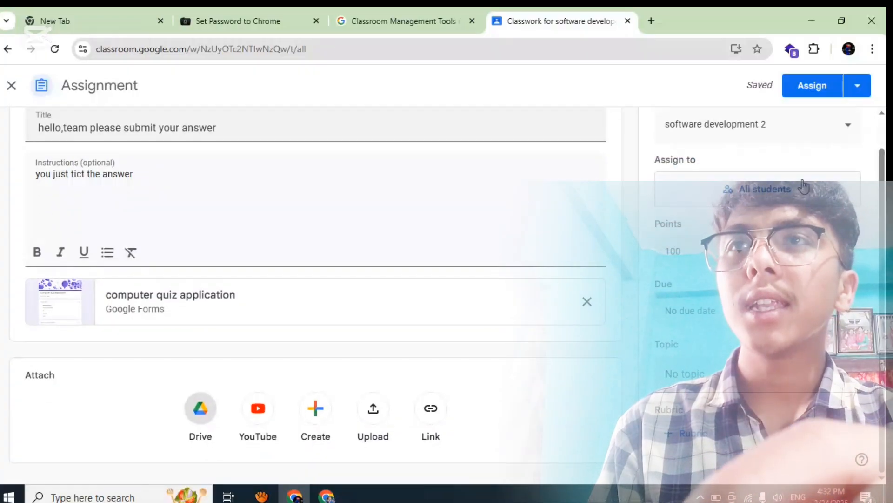
left_click(722, 194)
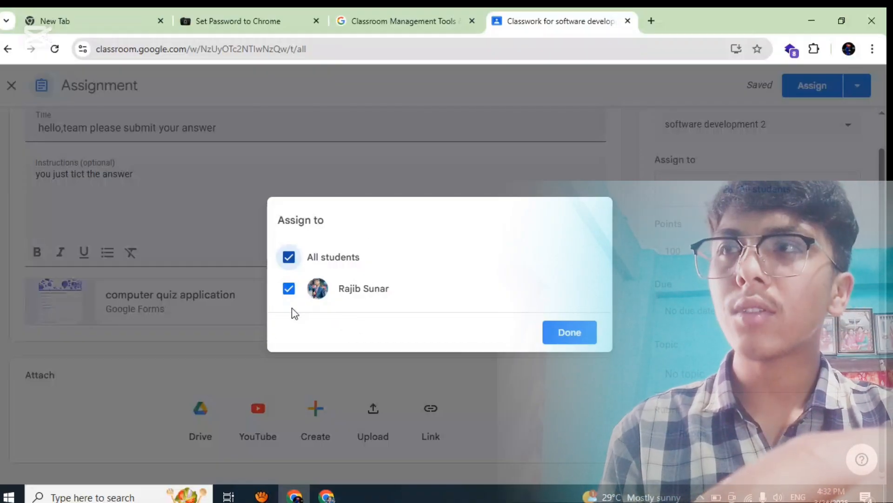
left_click(289, 289)
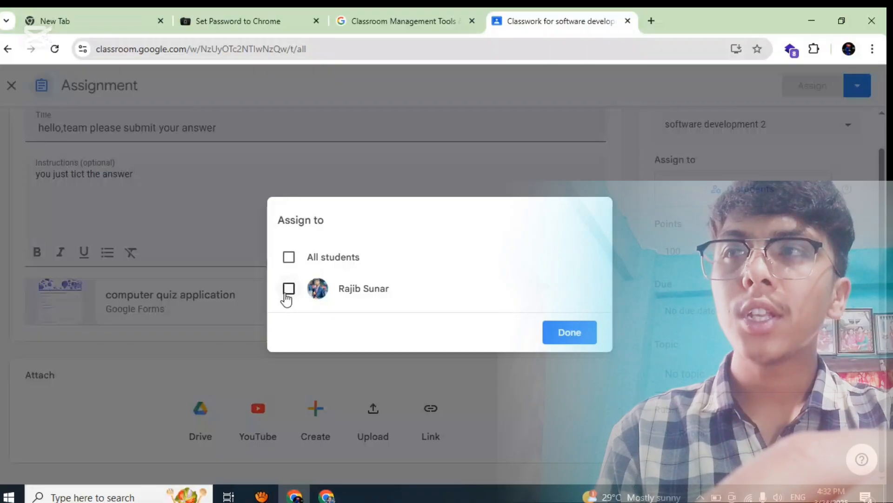
left_click(289, 289)
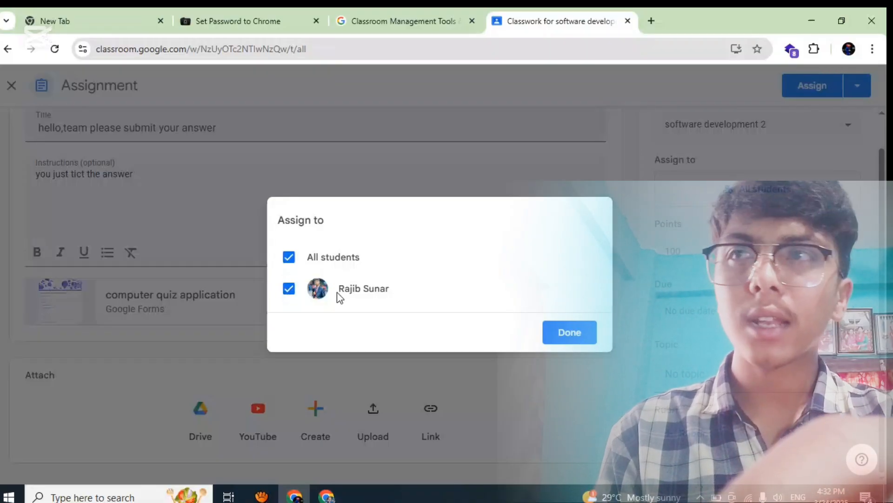
left_click(591, 342)
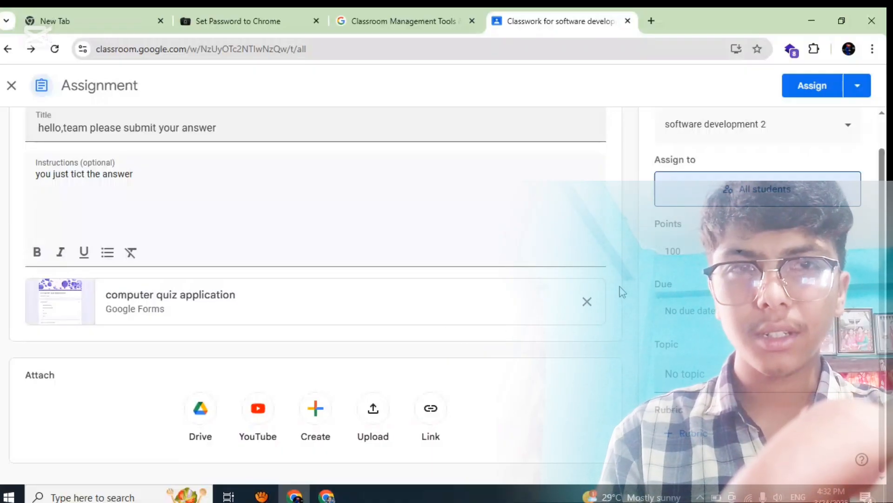
Step: Set the assignment's due date to 25/03/2025
left_click(821, 311)
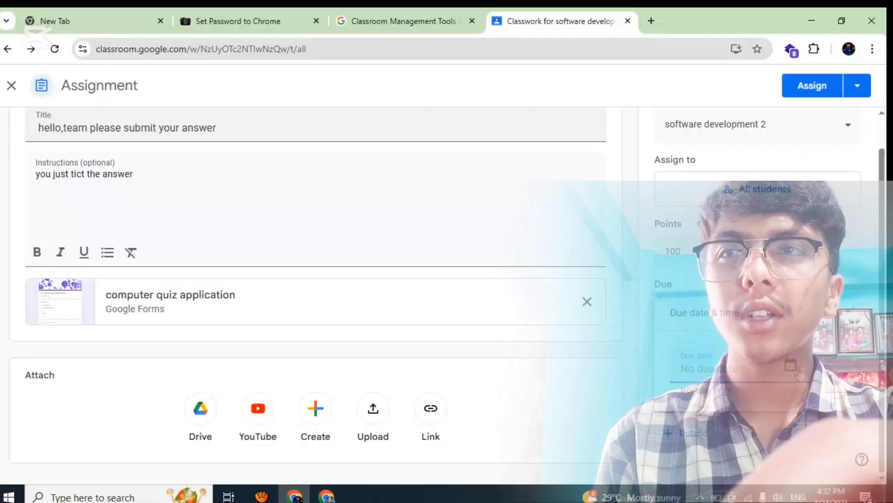
left_click(776, 371)
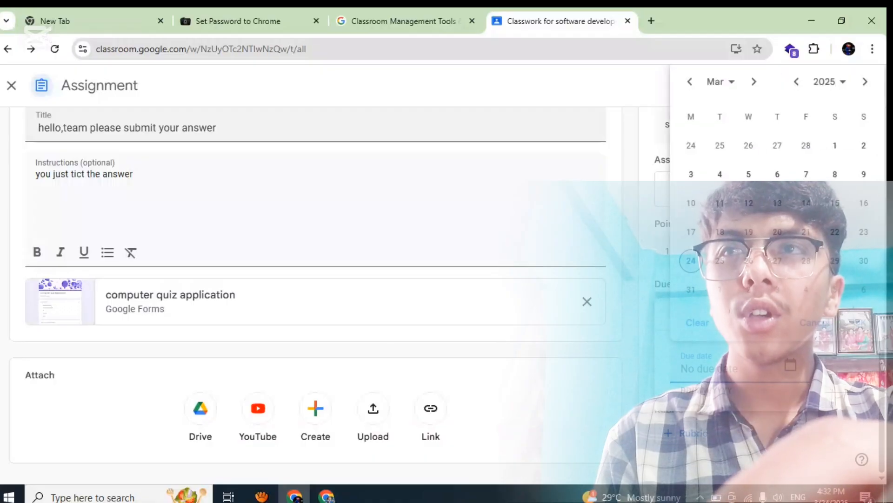
left_click(730, 267)
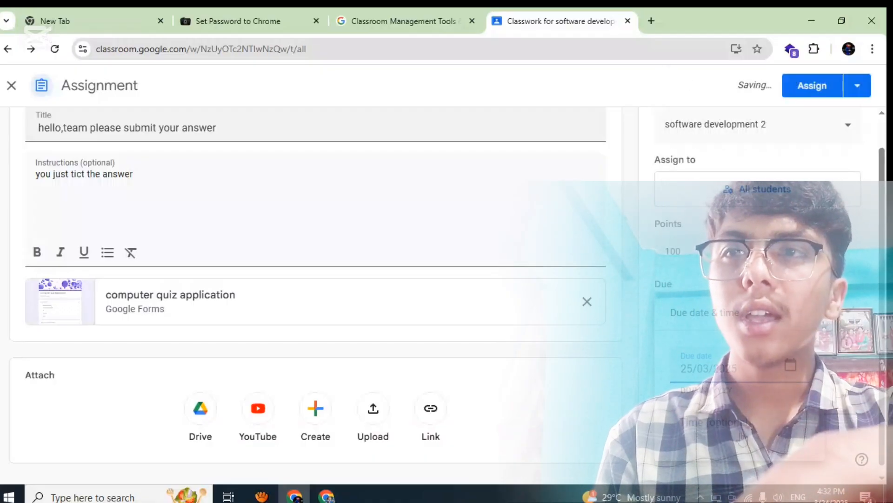
left_click(791, 375)
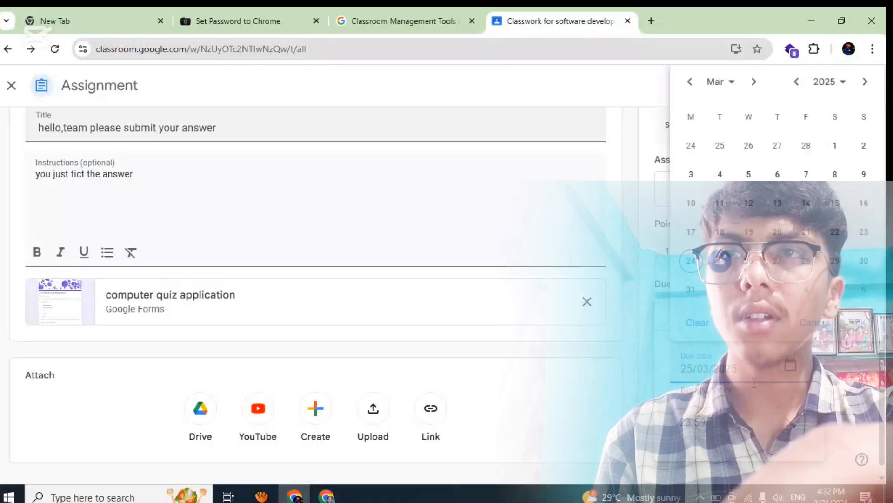
left_click(865, 324)
left_click(639, 392)
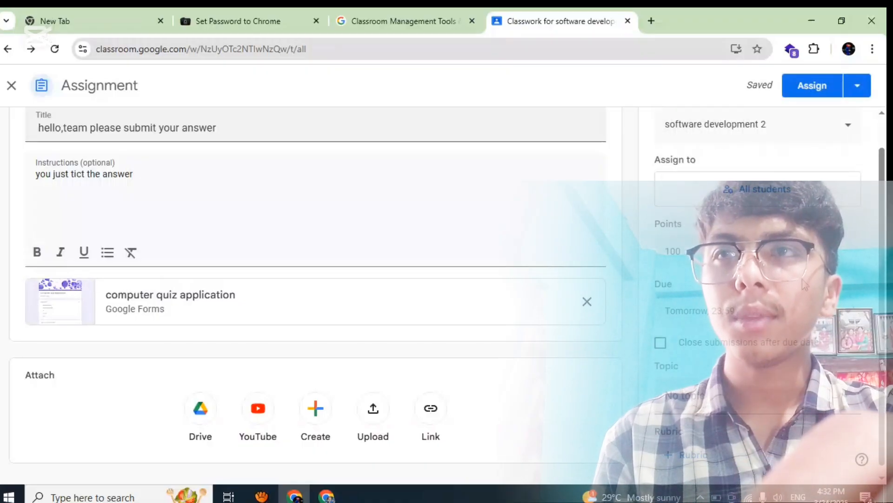
Step: Look over the remaining assignment settings and assign the work to the software development 2 class
scroll(772, 332, "down", 1)
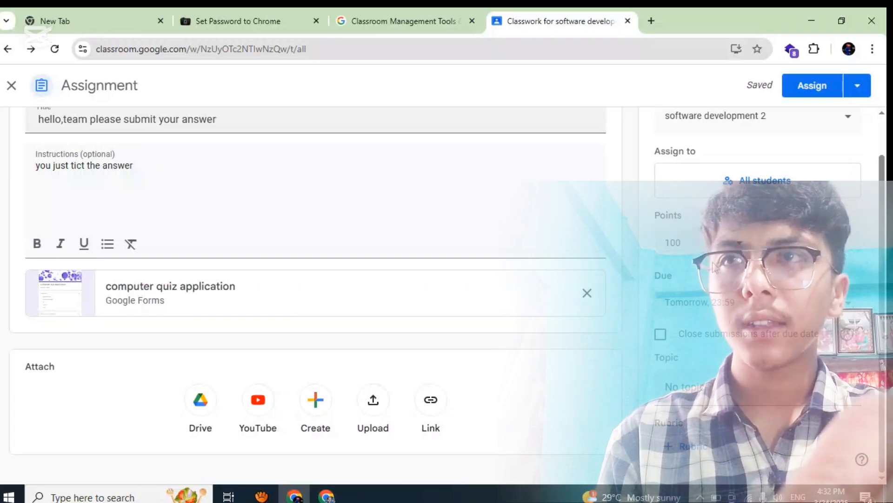
left_click(722, 388)
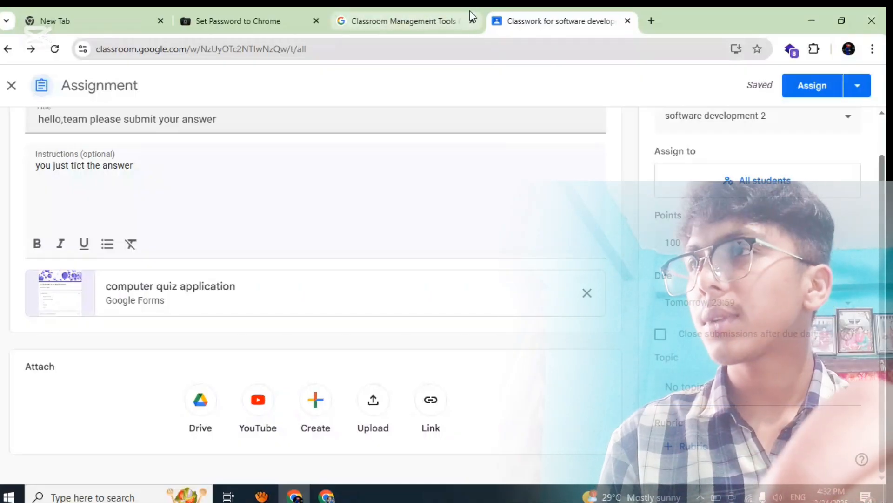
scroll(313, 249, "up", 1)
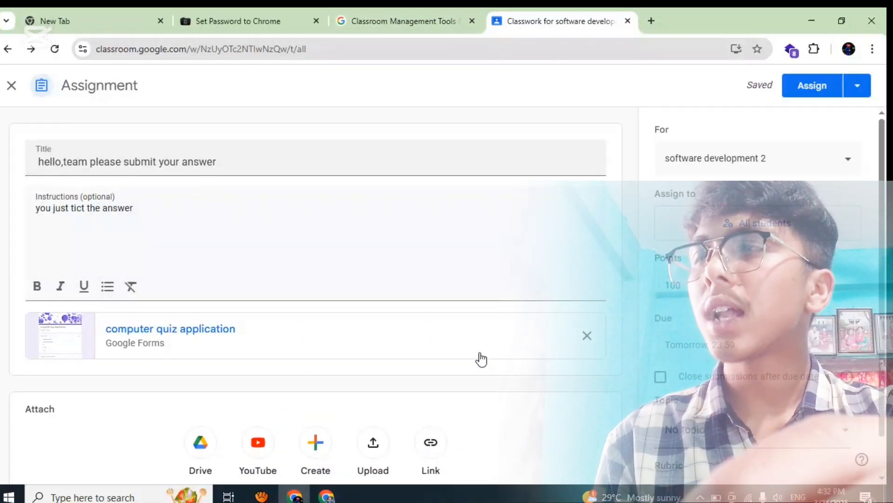
left_click(812, 86)
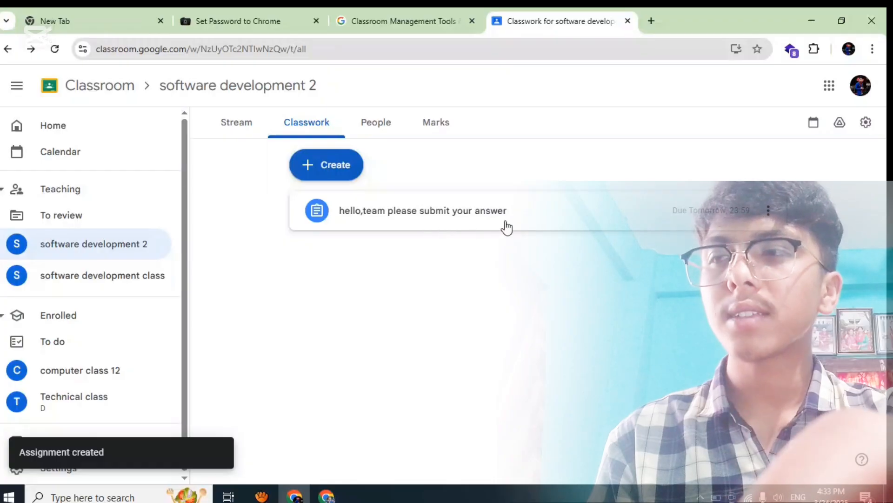
Step: Switch to the student's Chrome window and check the software development 2 stream for the new assignment
left_click(328, 497)
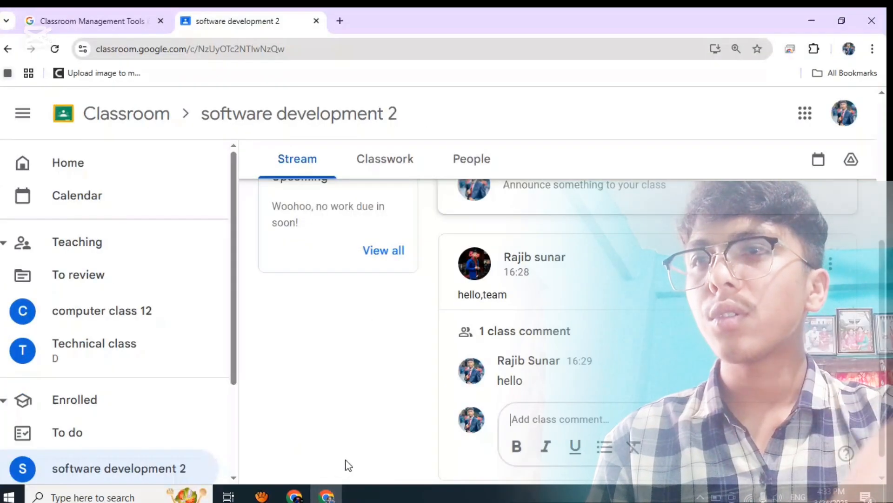
scroll(581, 372, "up", 5)
scroll(564, 387, "down", 5)
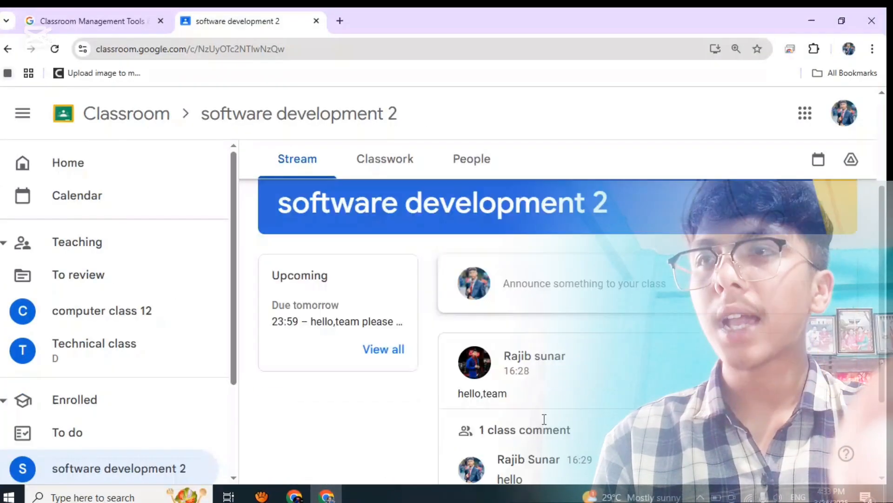
Step: Reload the class stream, open the new assignment and open its attached computer quiz application form
left_click(54, 49)
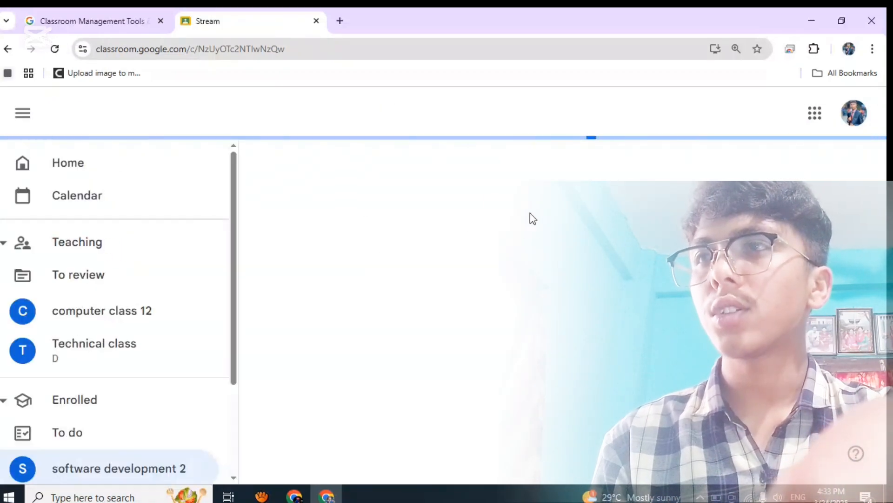
scroll(514, 250, "down", 4)
scroll(514, 250, "down", 2)
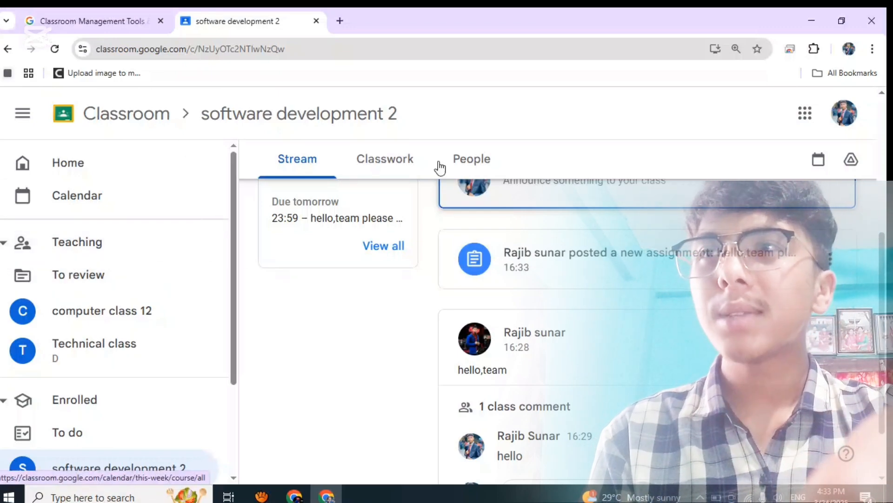
left_click(533, 257)
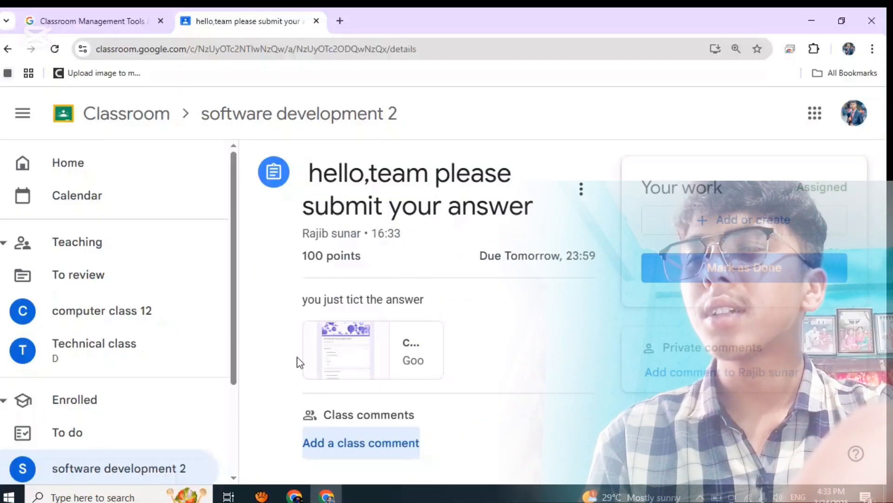
left_click(347, 351)
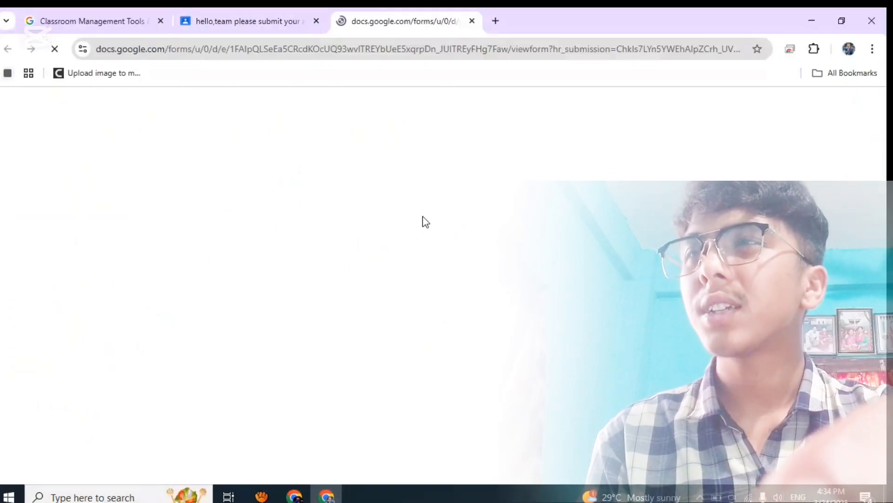
Step: Answer "what is java?" with "programming language" and the full form of RAM with "Read Acessed Magnetic"
scroll(343, 168, "down", 4)
scroll(342, 167, "up", 2)
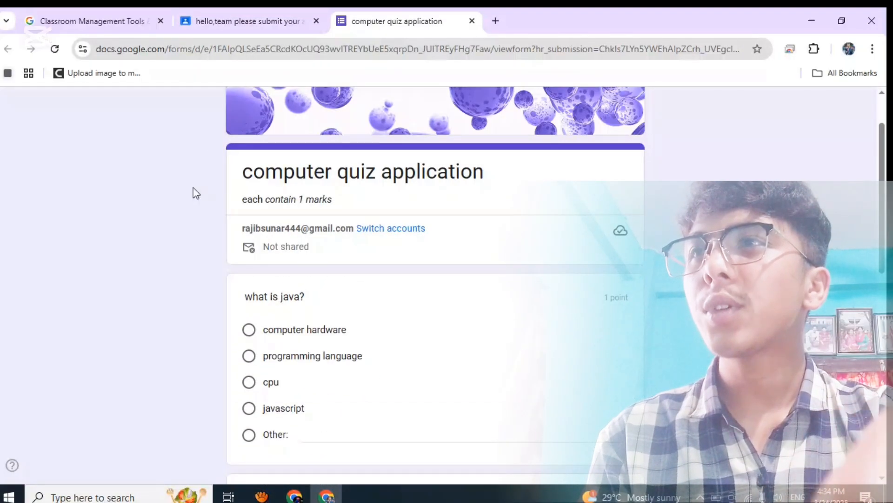
scroll(494, 207, "down", 6)
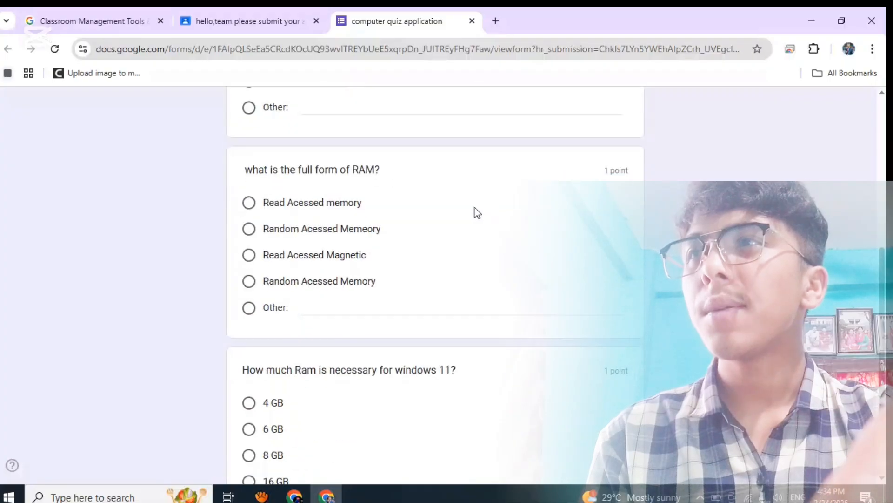
scroll(447, 211, "up", 5)
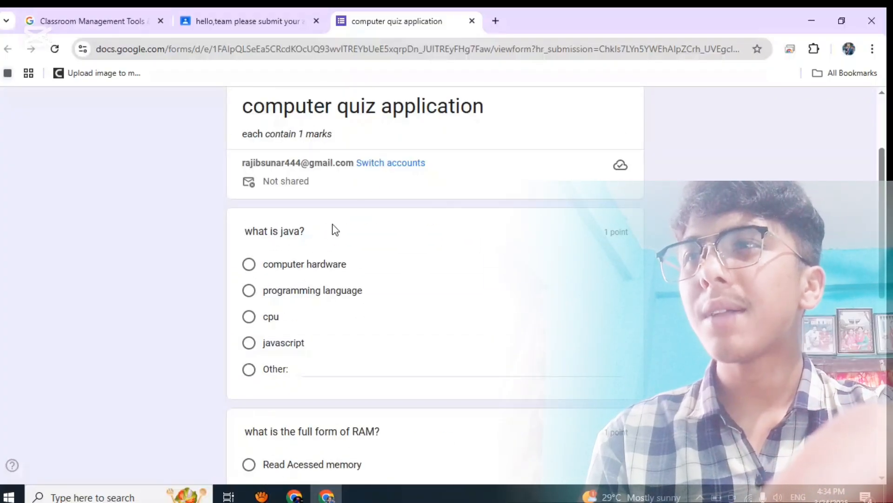
left_click(249, 289)
scroll(328, 251, "down", 5)
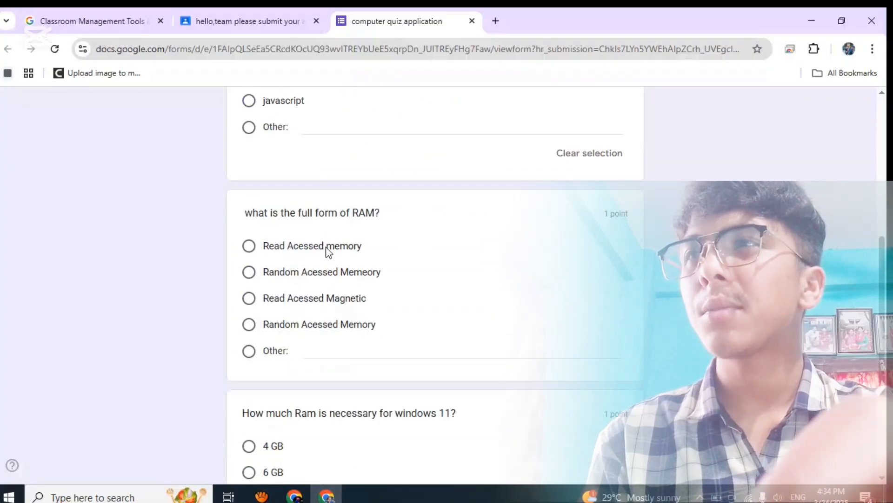
left_click(250, 252)
scroll(334, 243, "down", 1)
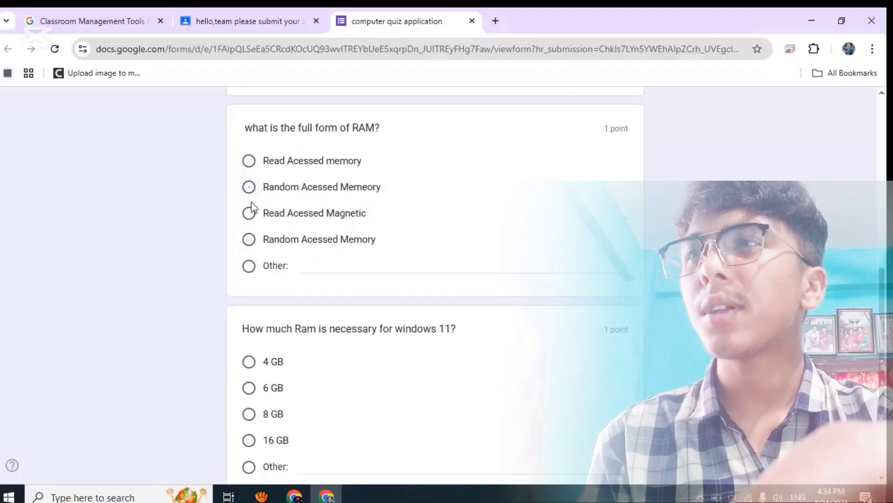
left_click(249, 214)
Step: Answer the Windows 11 RAM question with 6 GB and submit the quiz
scroll(411, 225, "down", 3)
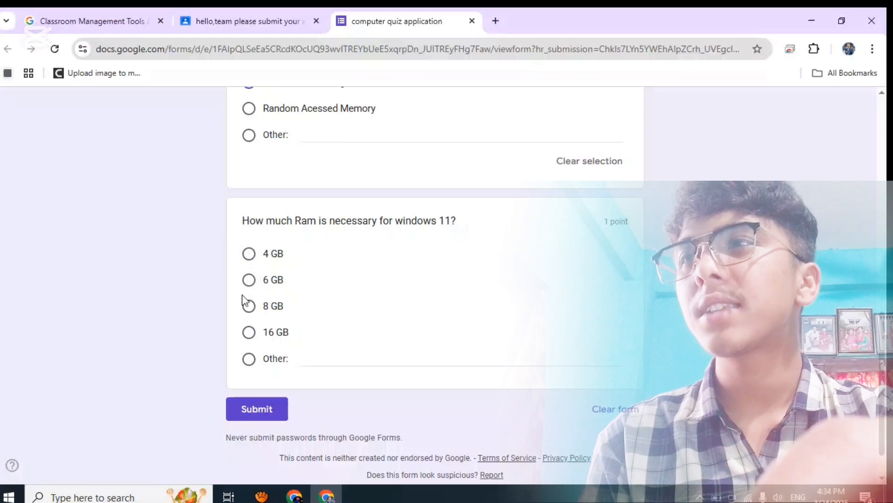
left_click(253, 286)
scroll(341, 299, "down", 2)
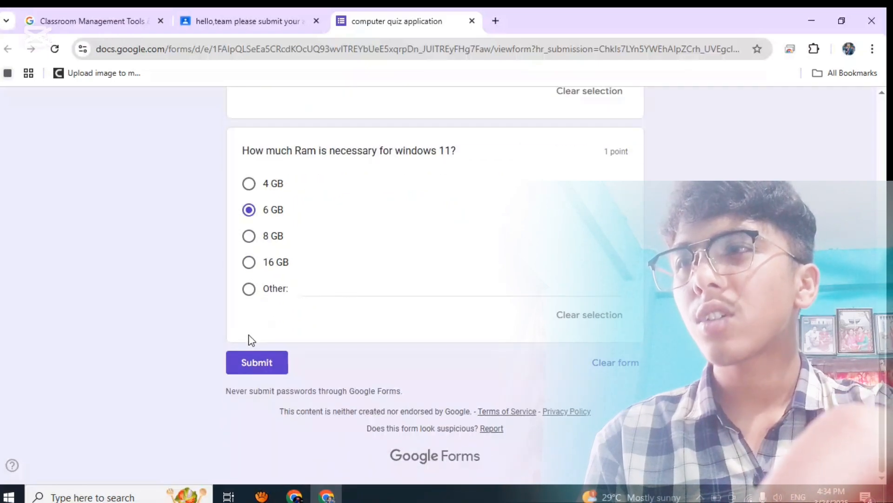
left_click(258, 365)
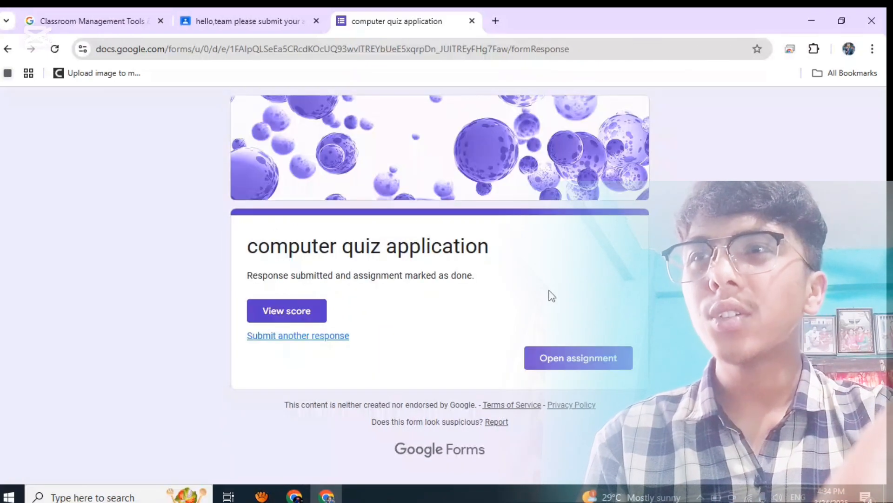
Step: Open the assignment from the quiz confirmation page and view its unsubmit option without withdrawing the work
left_click(585, 361)
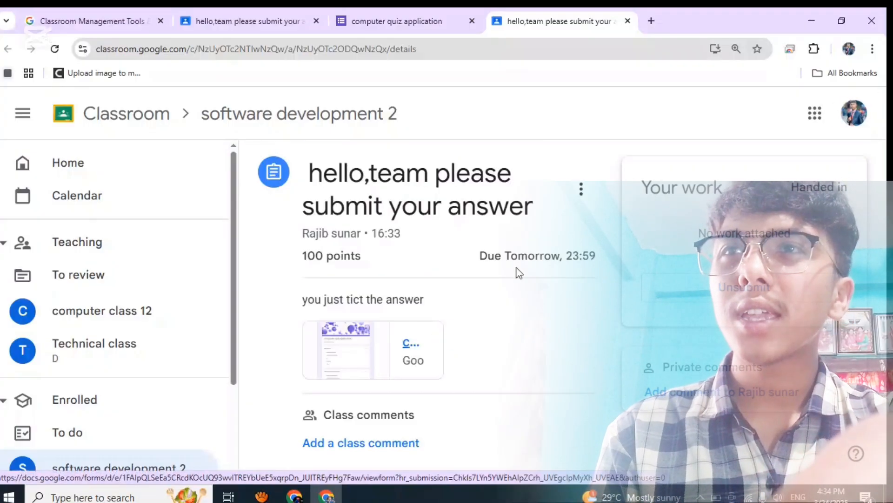
left_click(708, 287)
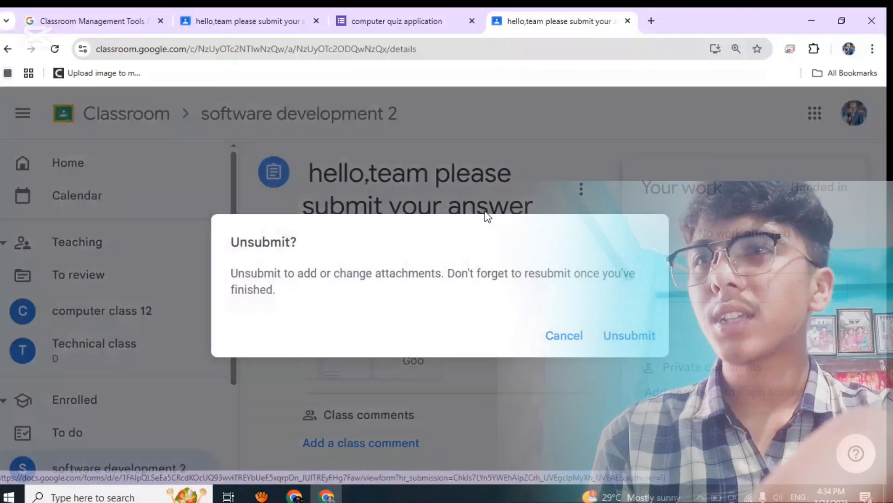
left_click(569, 334)
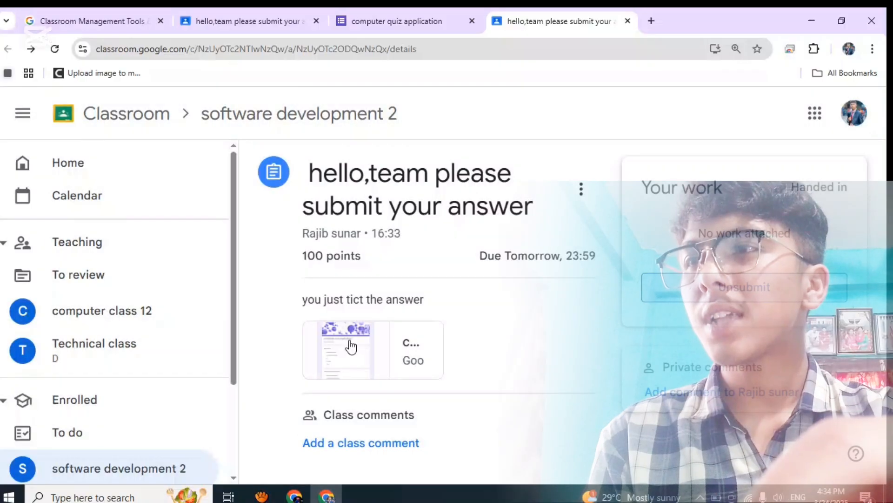
Step: Switch to the teacher's Chrome window and open the quiz form from the assignment in the class's classwork
left_click(293, 496)
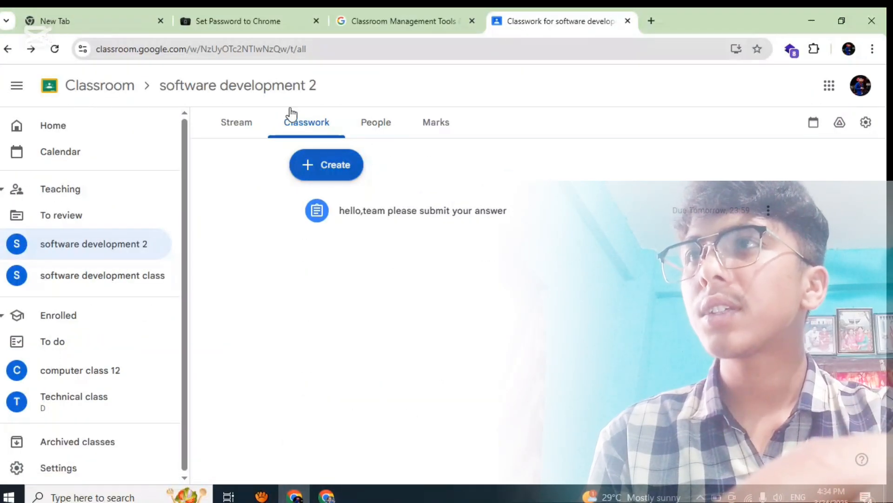
left_click(298, 125)
left_click(434, 225)
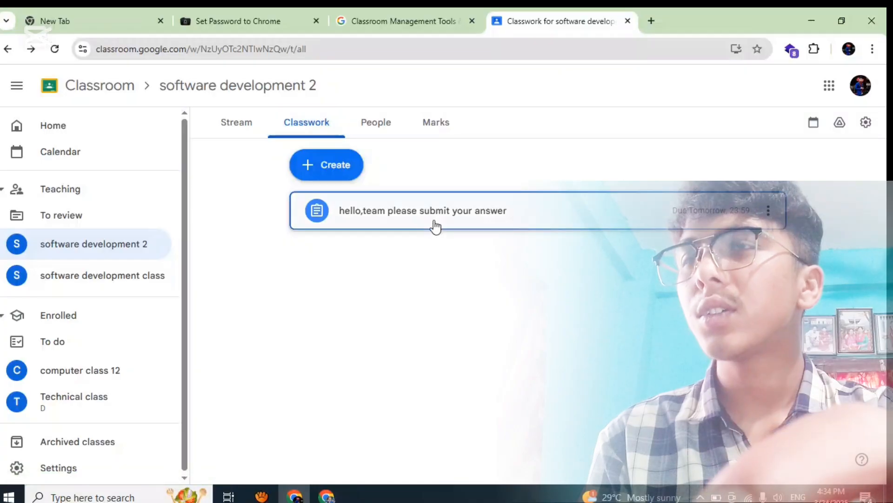
left_click(452, 217)
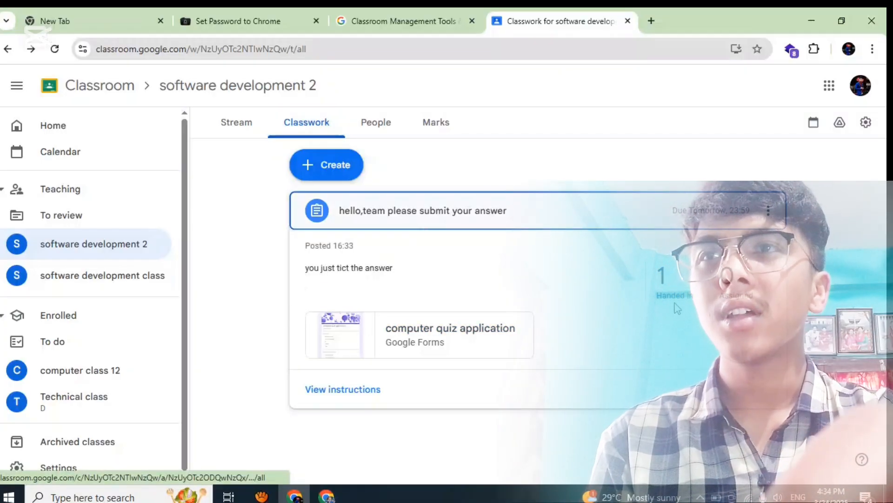
left_click(448, 328)
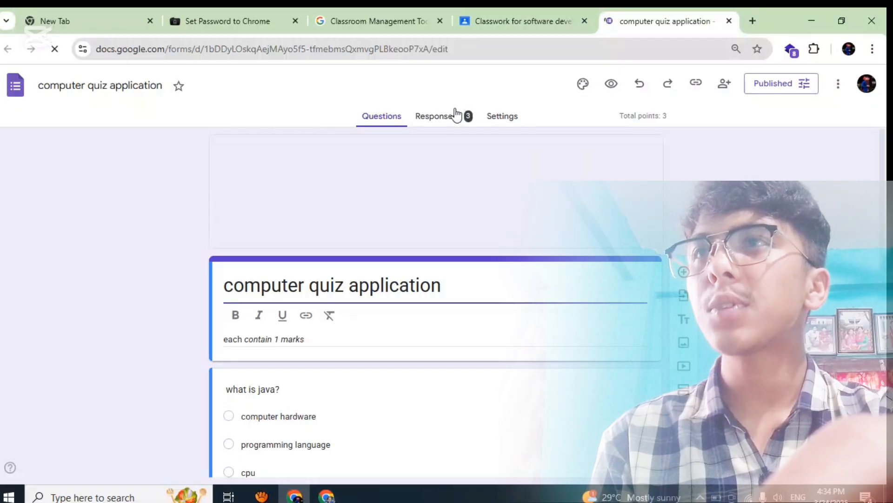
Step: Review the summary of the quiz's responses, including the insights and frequently missed questions
left_click(436, 118)
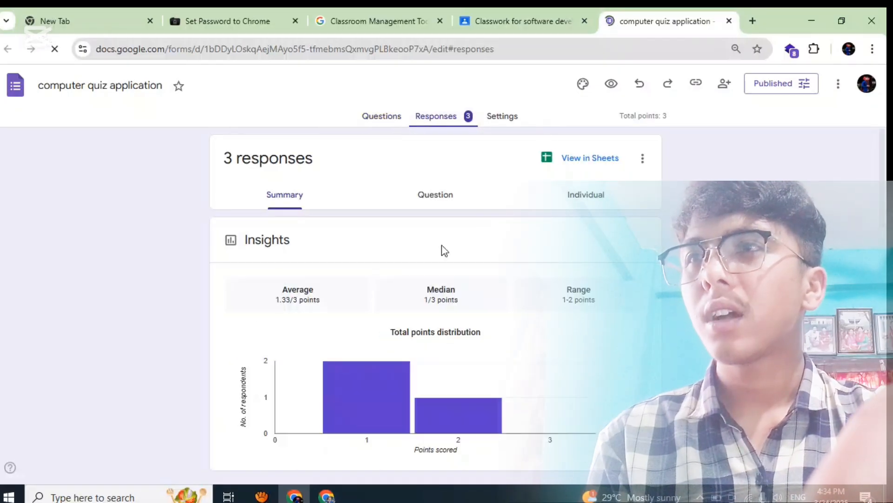
scroll(434, 313, "down", 5)
scroll(435, 314, "down", 6)
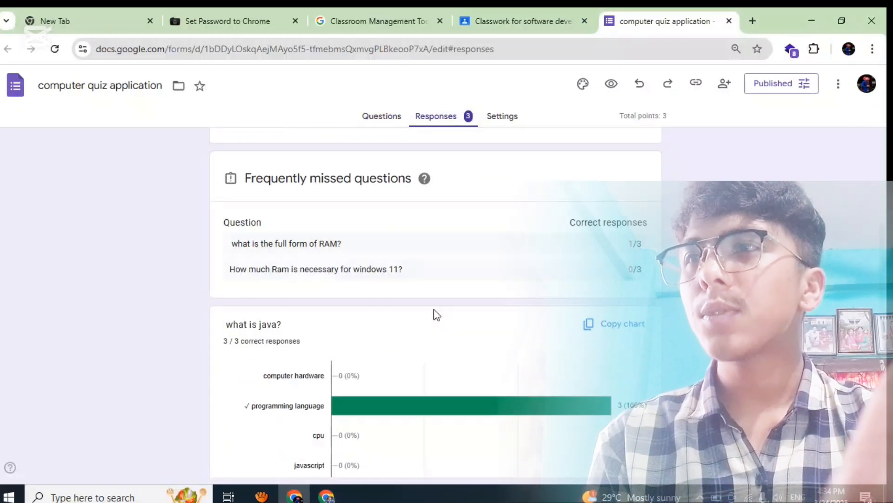
scroll(433, 313, "up", 12)
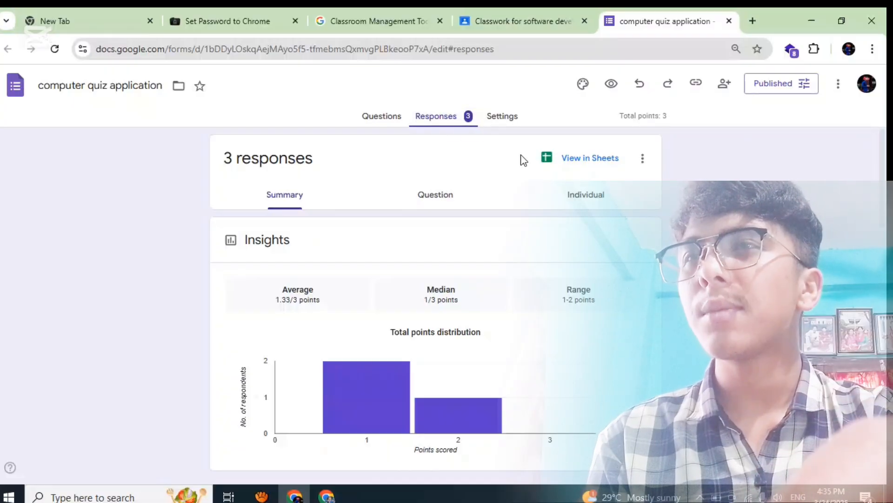
Step: Examine an individual quiz response question by question, comparing the chosen answers with the correct ones
left_click(592, 193)
scroll(479, 233, "down", 5)
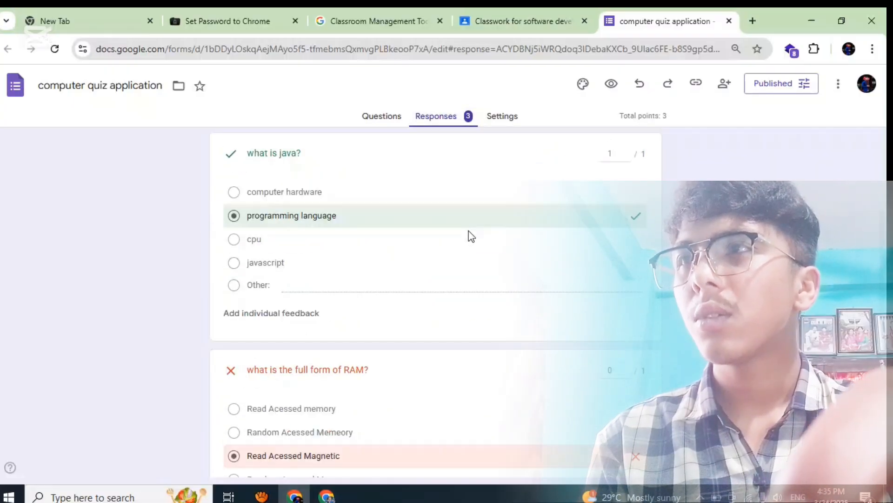
scroll(471, 235, "down", 1)
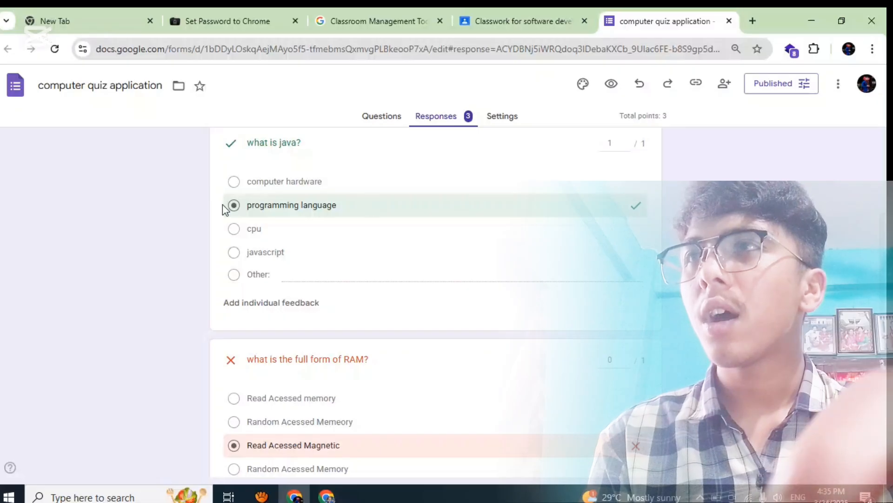
scroll(337, 202, "up", 1)
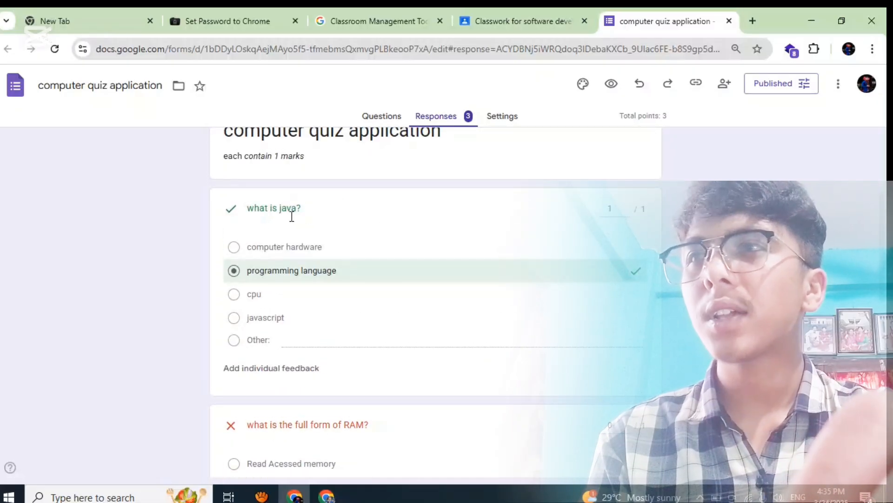
scroll(325, 276, "down", 1)
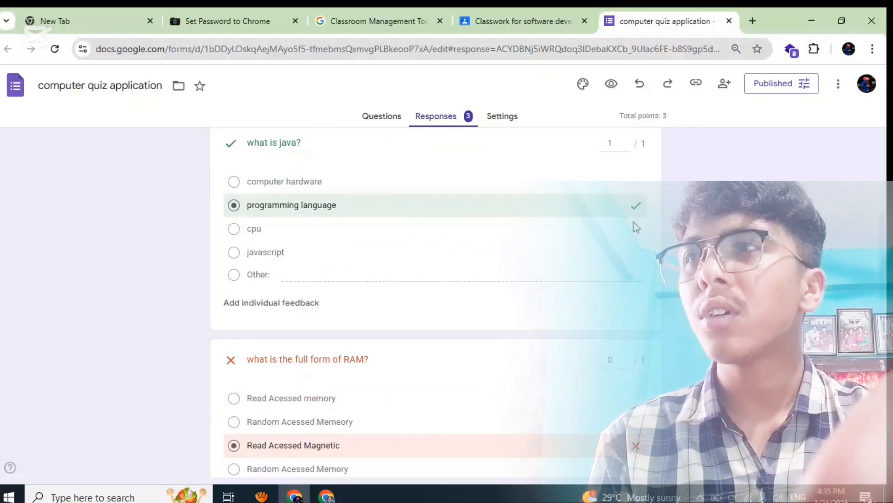
scroll(238, 298, "down", 1)
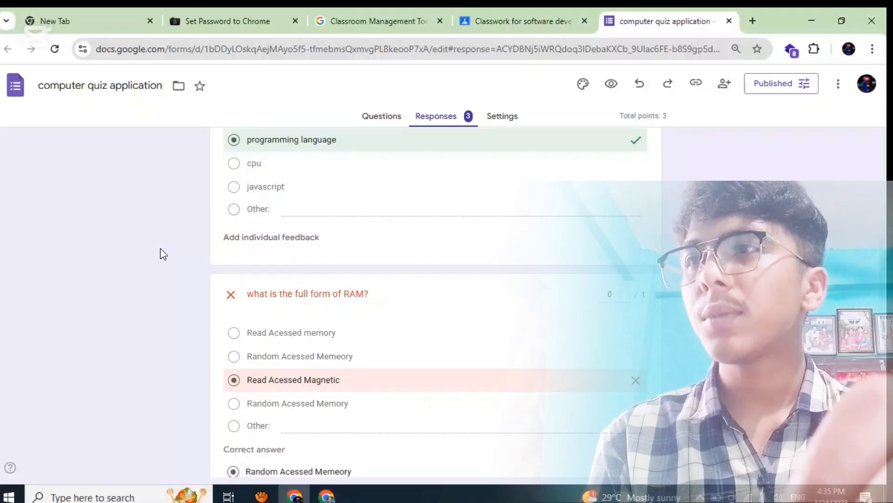
scroll(300, 255, "down", 2)
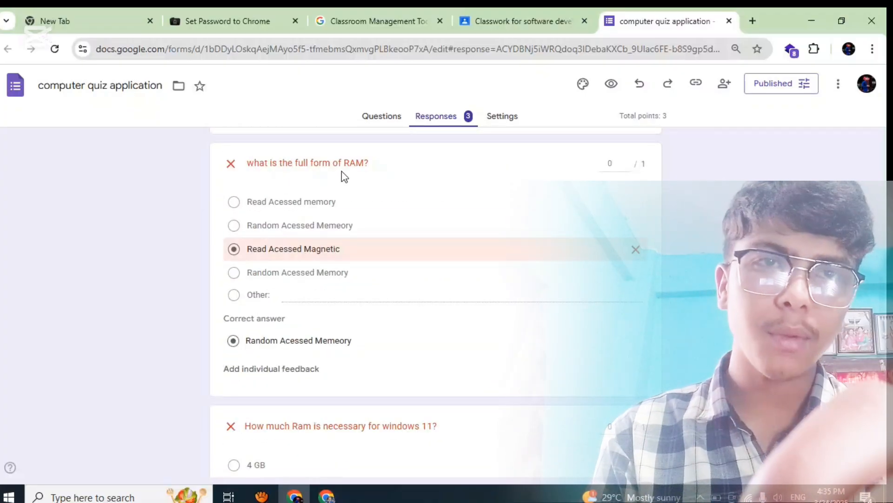
scroll(276, 173, "up", 1)
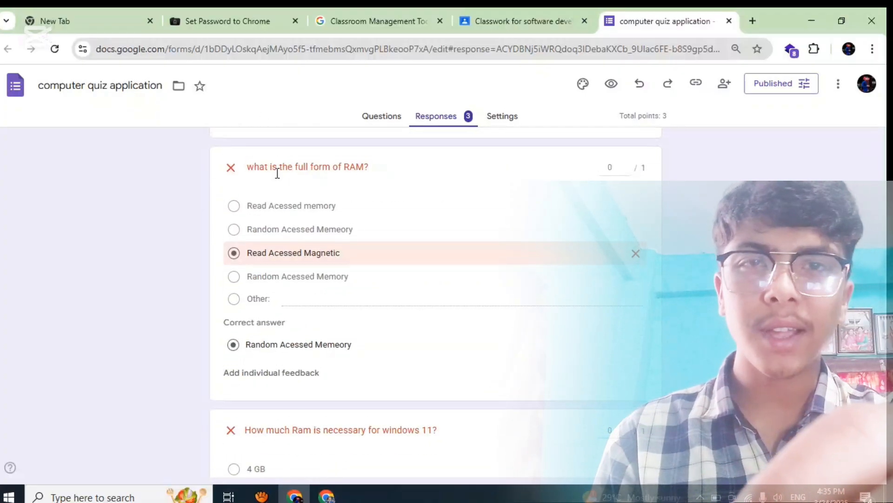
scroll(276, 174, "down", 3)
scroll(275, 178, "up", 1)
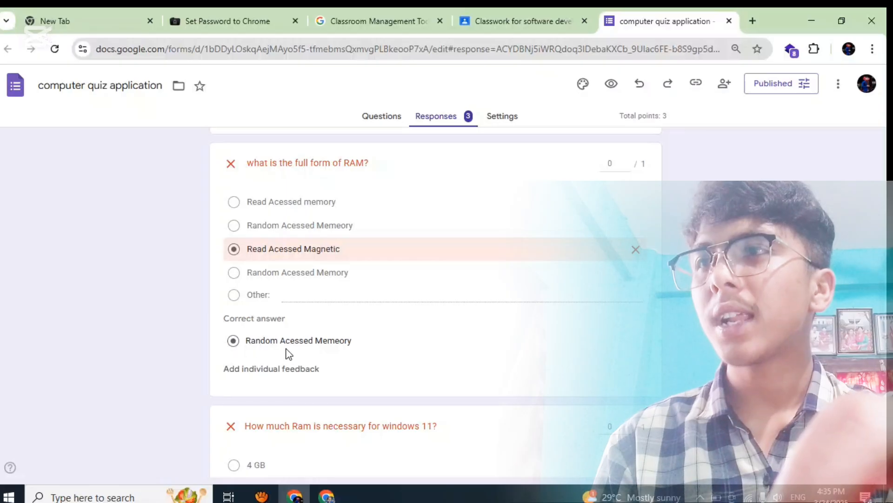
scroll(371, 309, "down", 4)
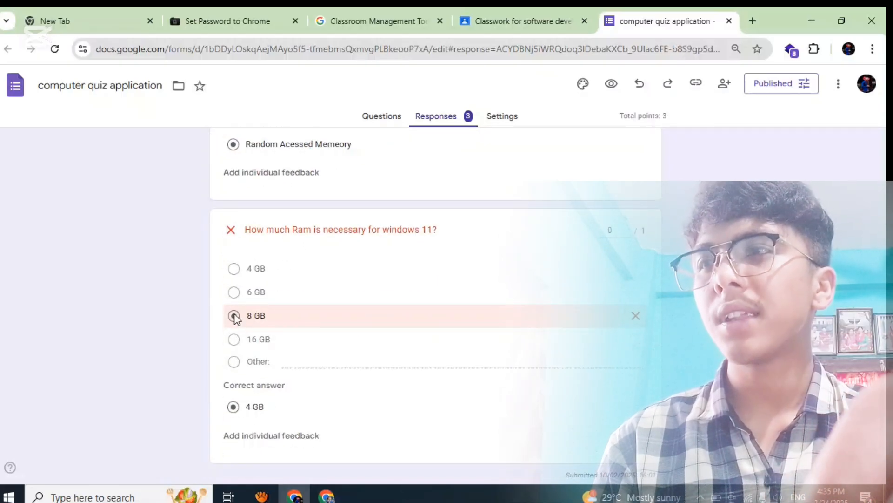
scroll(235, 317, "down", 2)
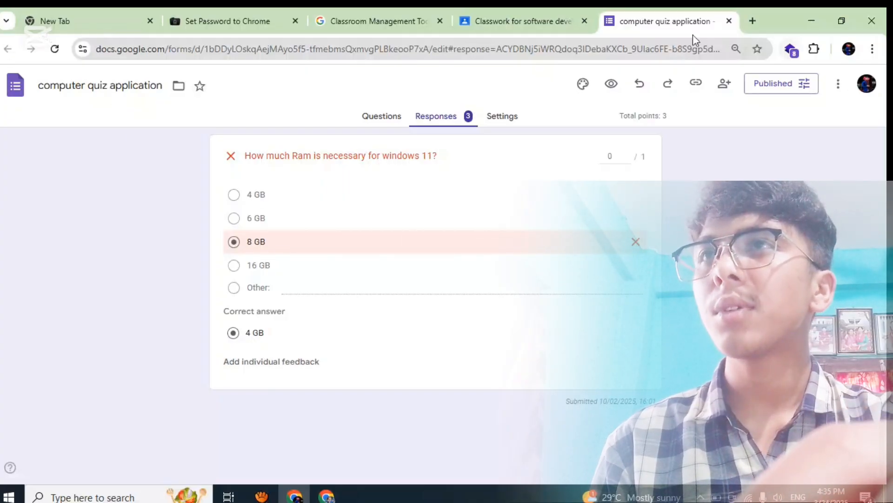
Step: Return to the software development 2 class in Classroom and look over its people list and stream
left_click(552, 26)
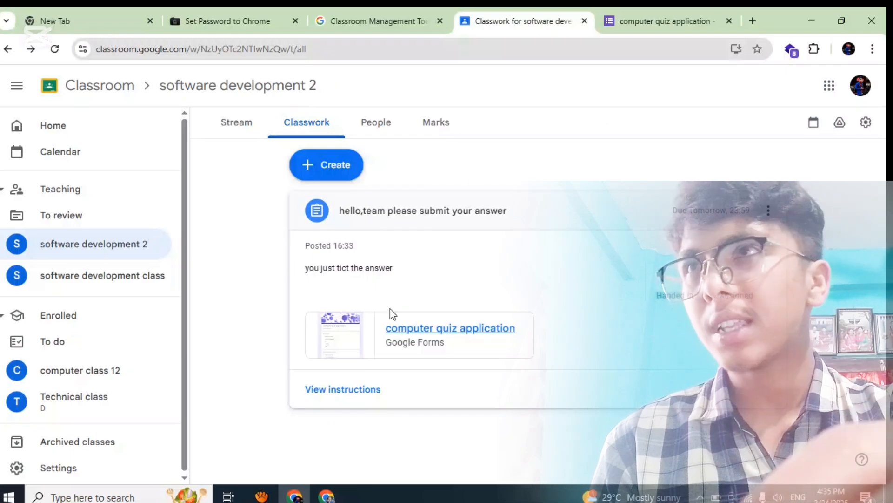
left_click(383, 132)
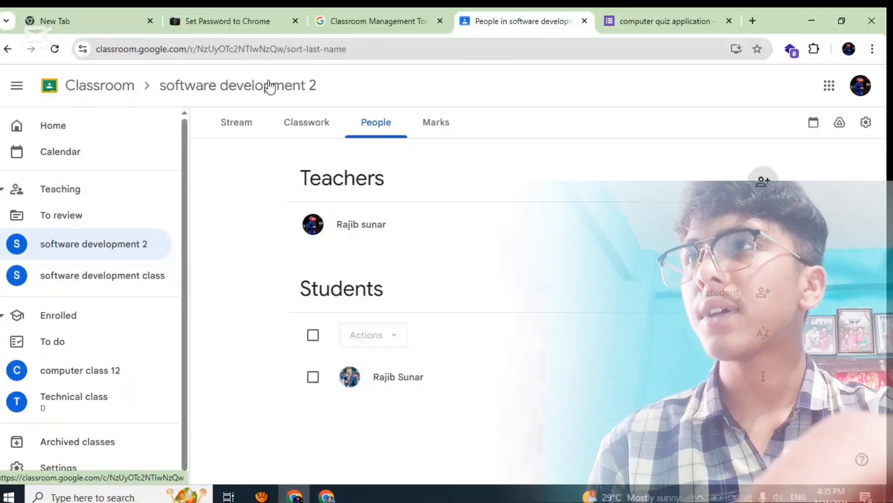
left_click(300, 114)
left_click(242, 125)
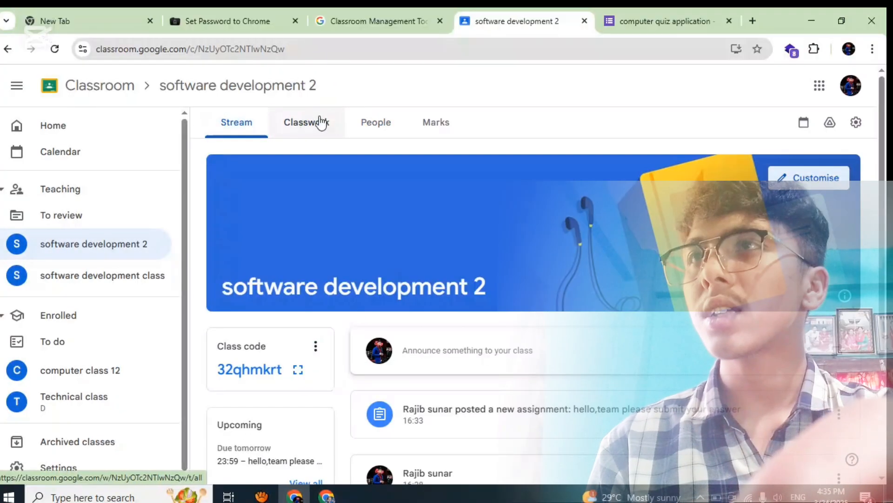
scroll(471, 300, "down", 4)
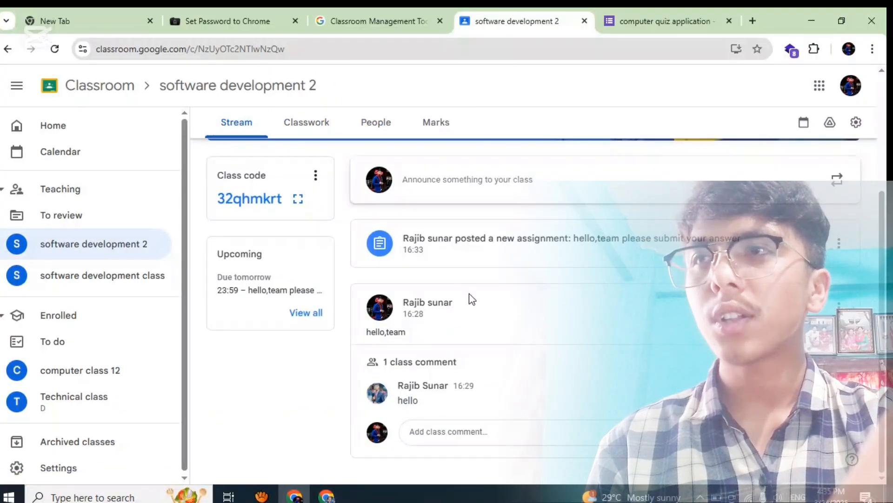
scroll(471, 300, "up", 3)
scroll(470, 300, "up", 1)
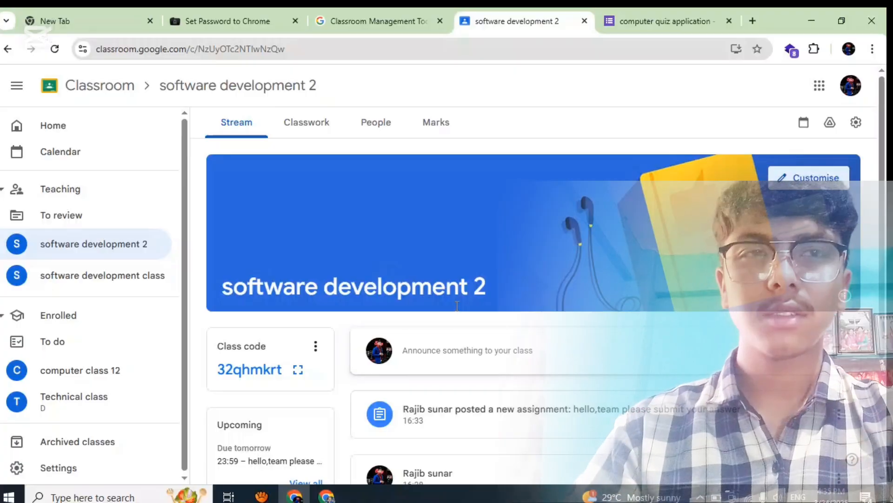